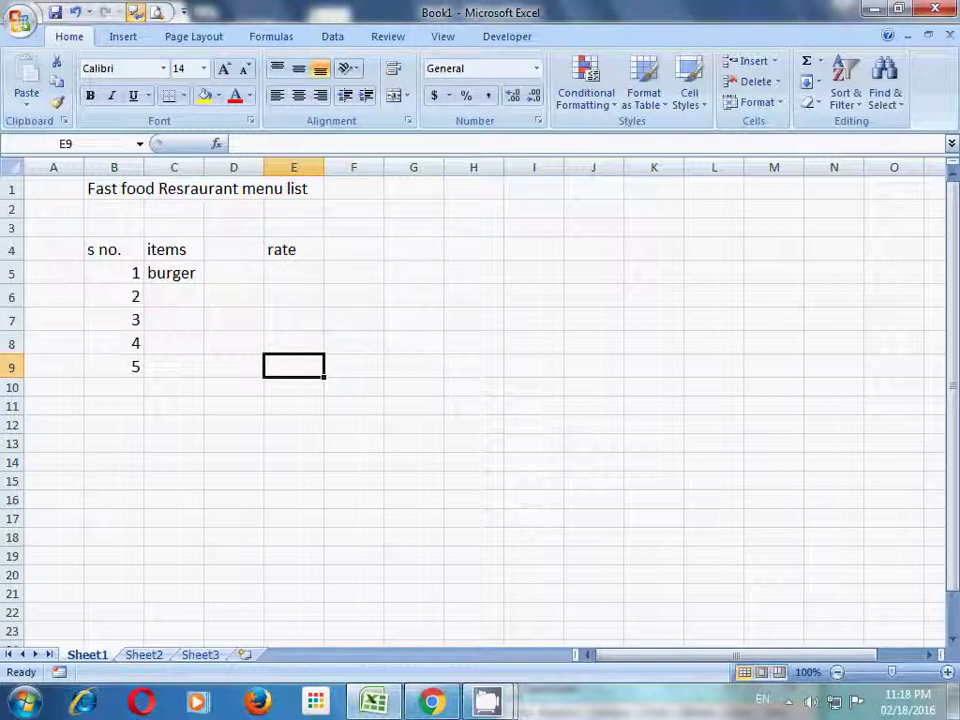
- Select cell E5 and review Sheet2's item price list before returning to Sheet1
{"action": "left_click", "coordinate": [293, 273]}
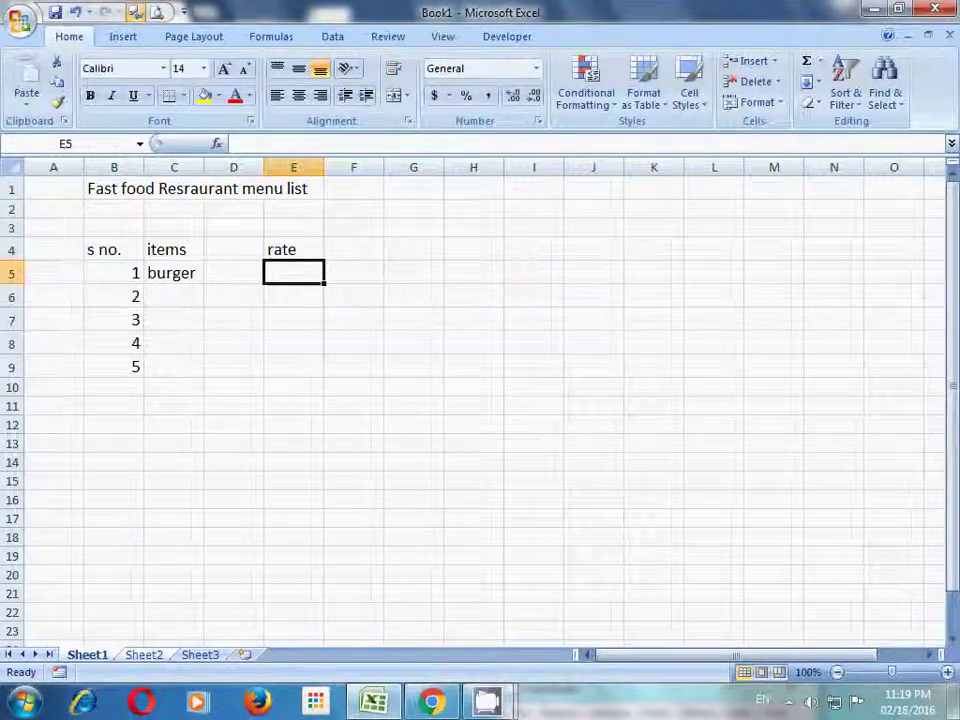
{"action": "key", "text": "ctrl+Page_Down"}
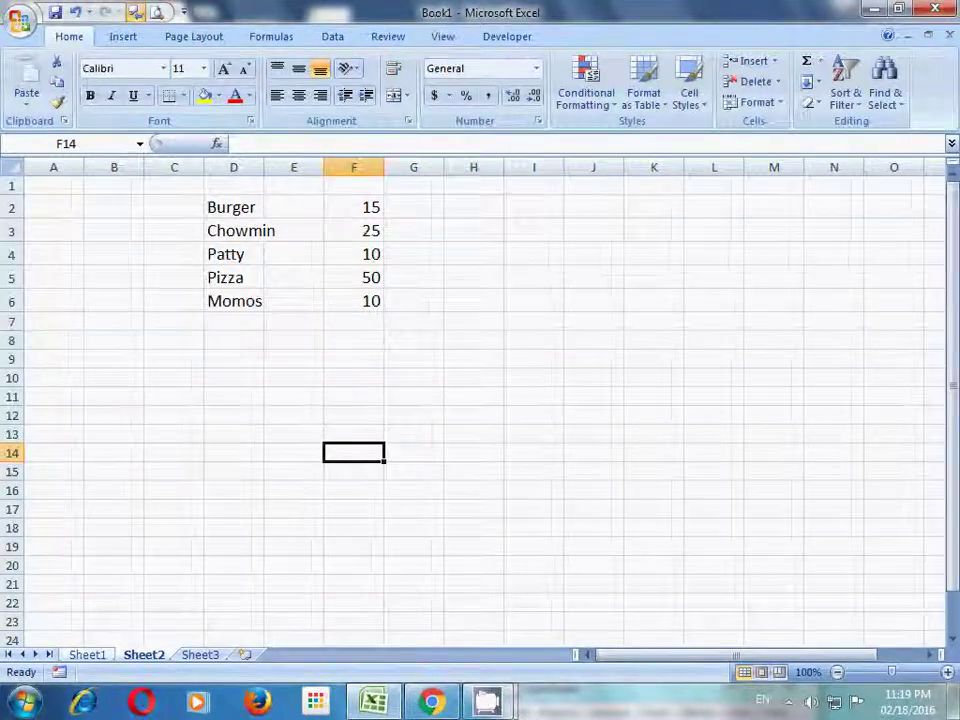
{"action": "key", "text": "ctrl+Page_Up"}
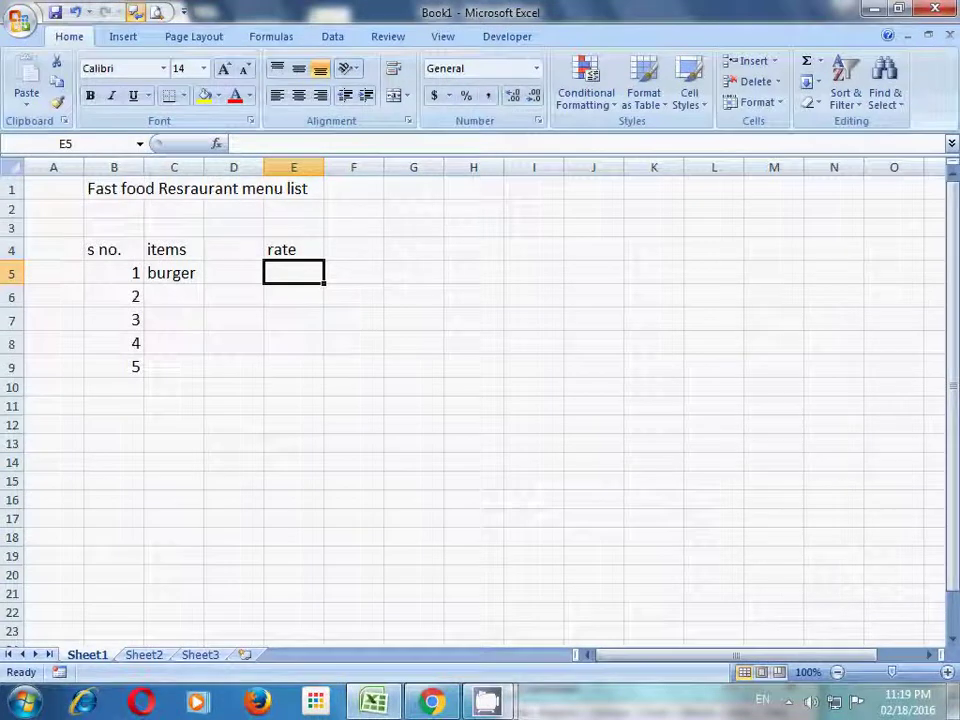
- Start an IF formula in E5 testing whether item C5 equals something
{"action": "type", "text": "="}
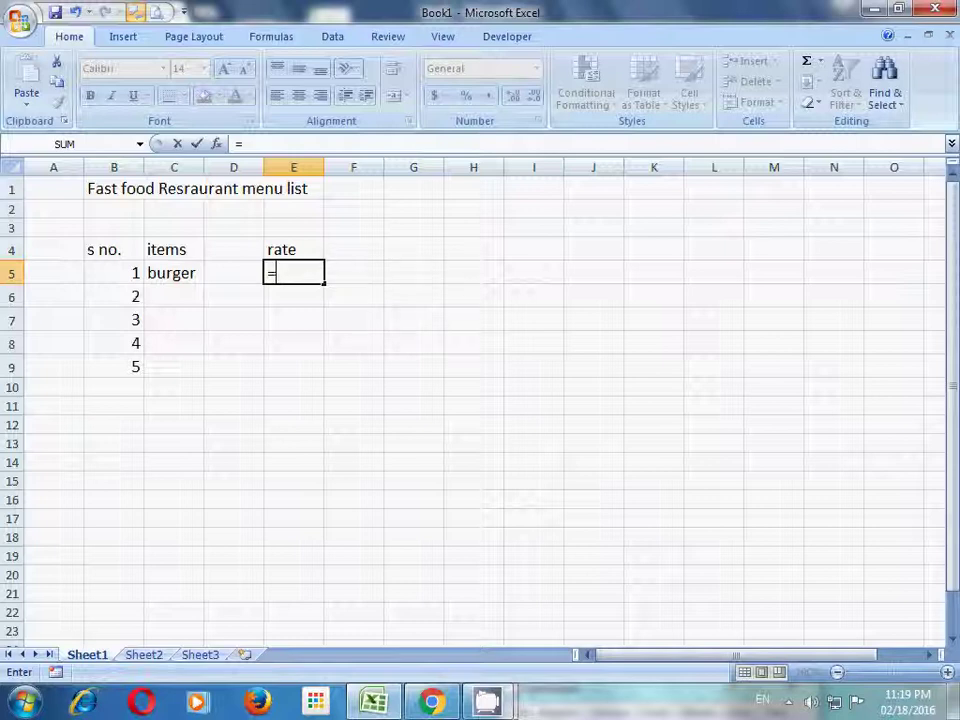
{"action": "type", "text": "i"}
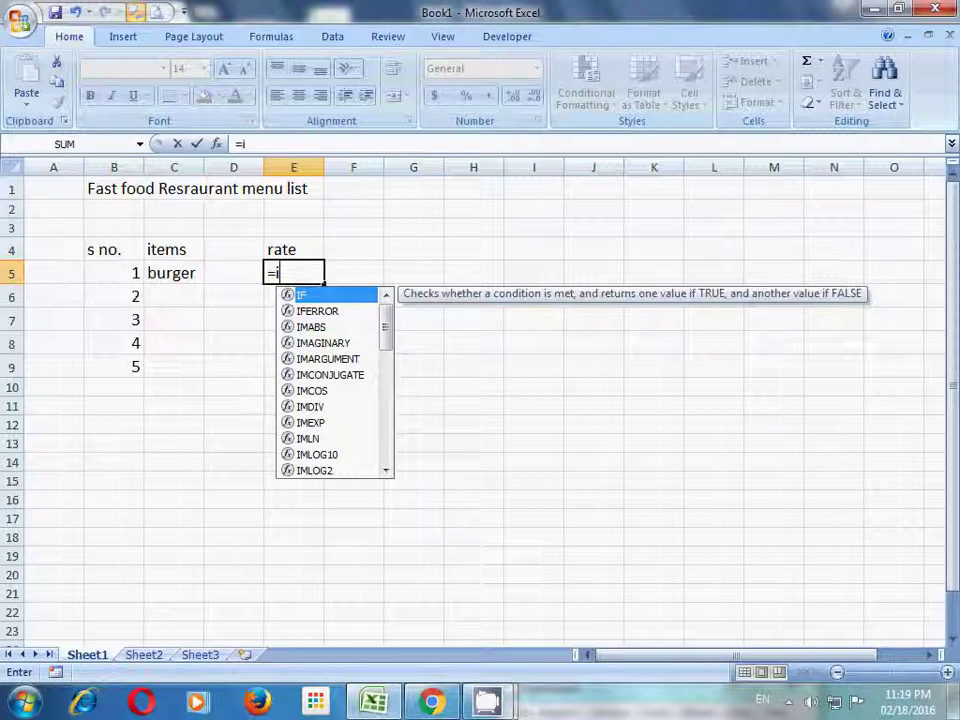
{"action": "key", "text": "Tab"}
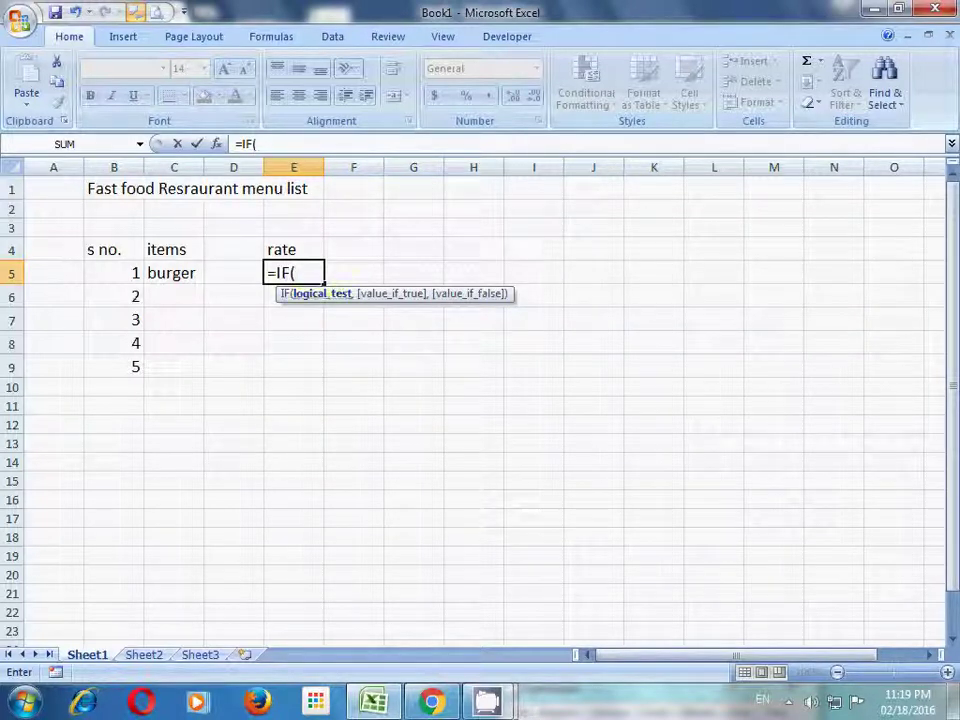
{"action": "left_click", "coordinate": [174, 273]}
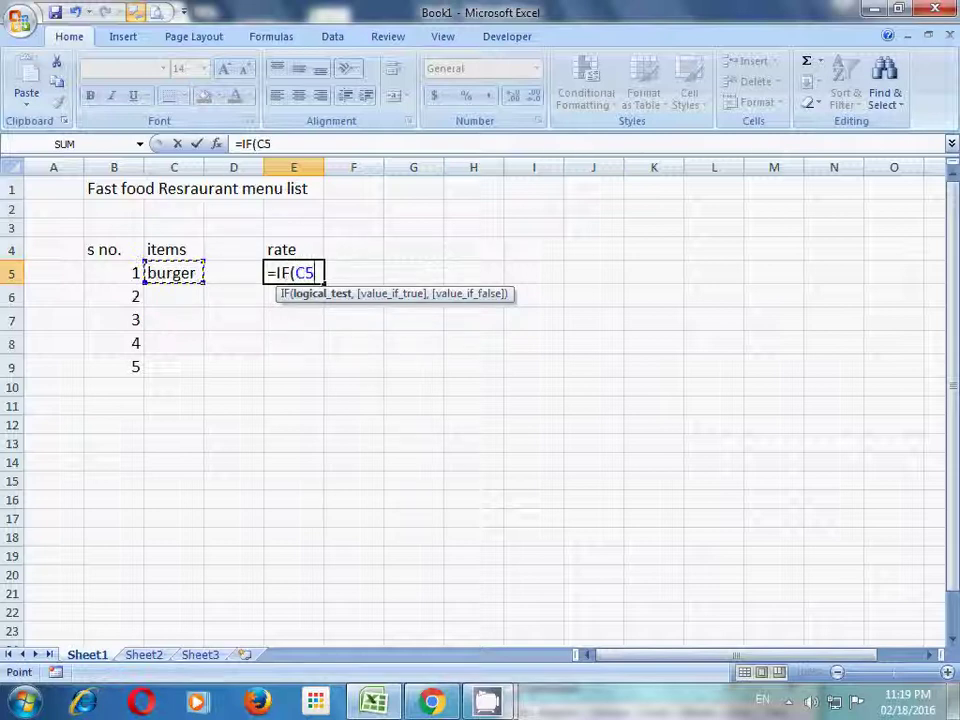
{"action": "type", "text": "="}
- Compare C5 to Burger in Sheet2!$D$2, return $F$2, and begin a nested IF
{"action": "key", "text": "ctrl+Page_Down"}
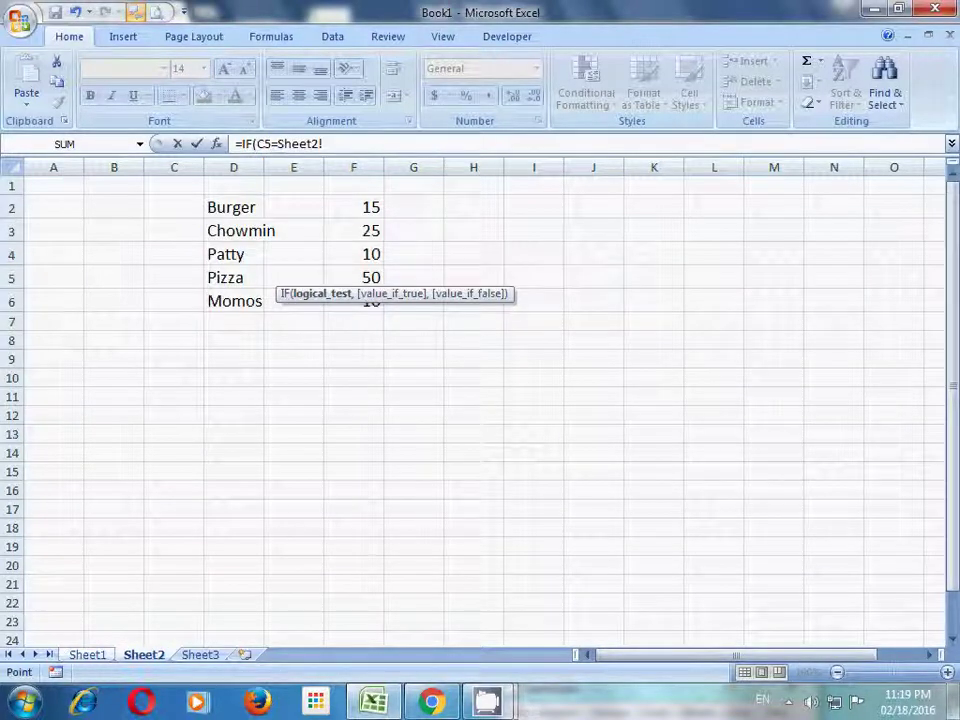
{"action": "left_click", "coordinate": [233, 207]}
{"action": "key", "text": "F4"}
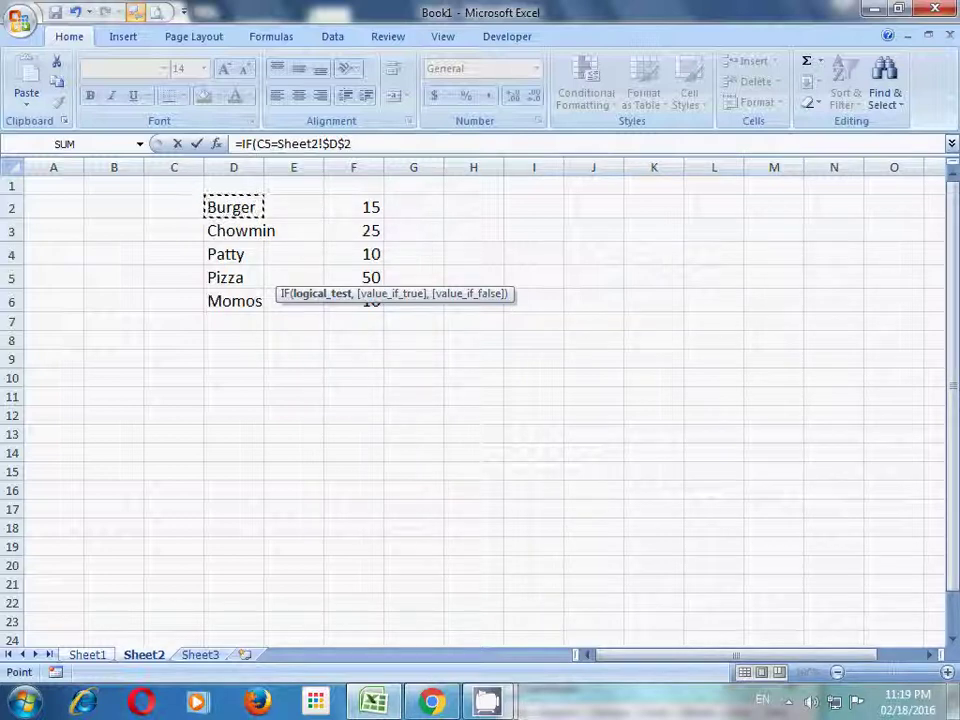
{"action": "type", "text": ","}
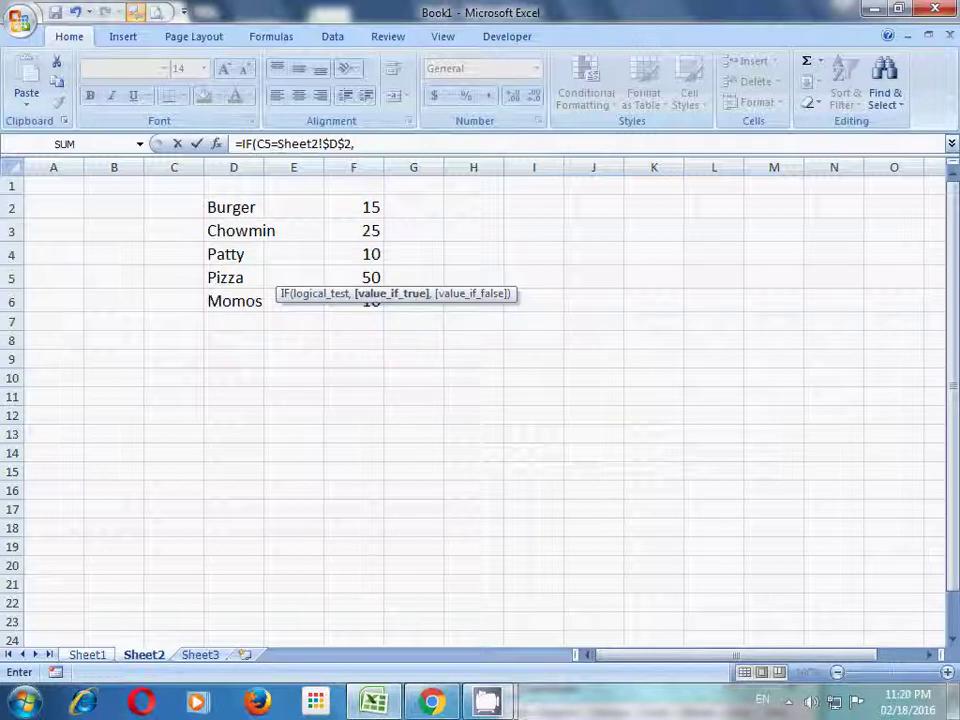
{"action": "type", "text": "+"}
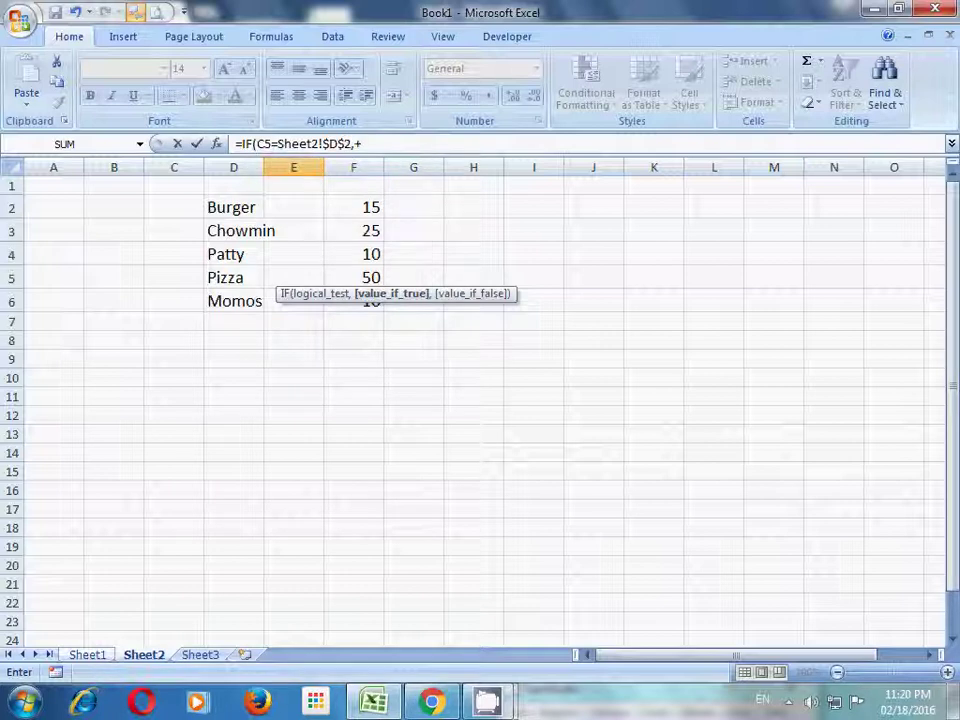
{"action": "left_click", "coordinate": [353, 207]}
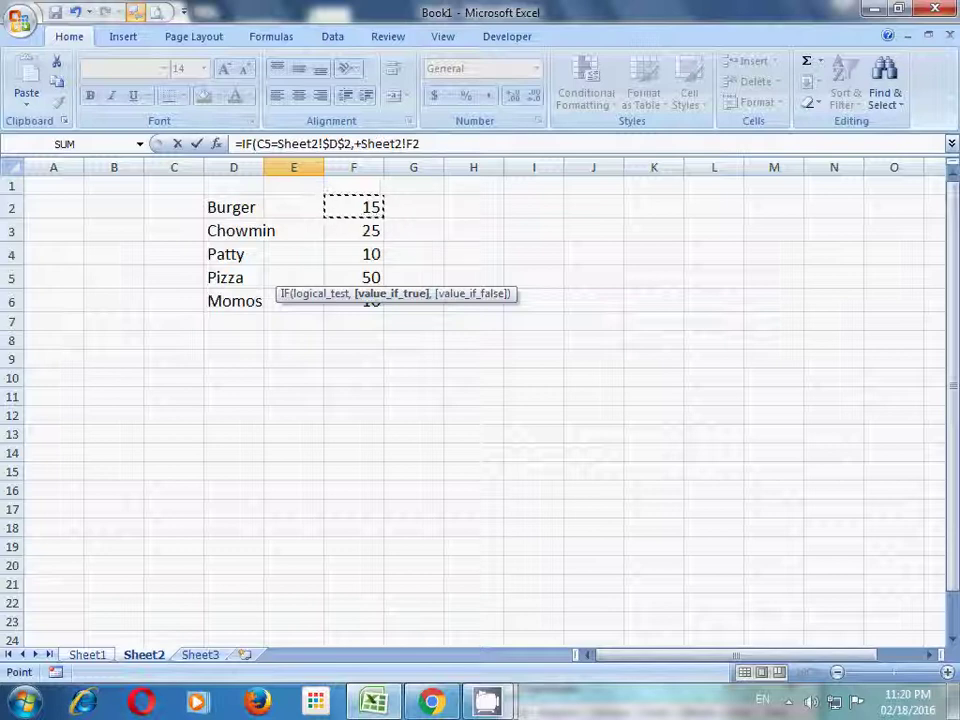
{"action": "key", "text": "F4"}
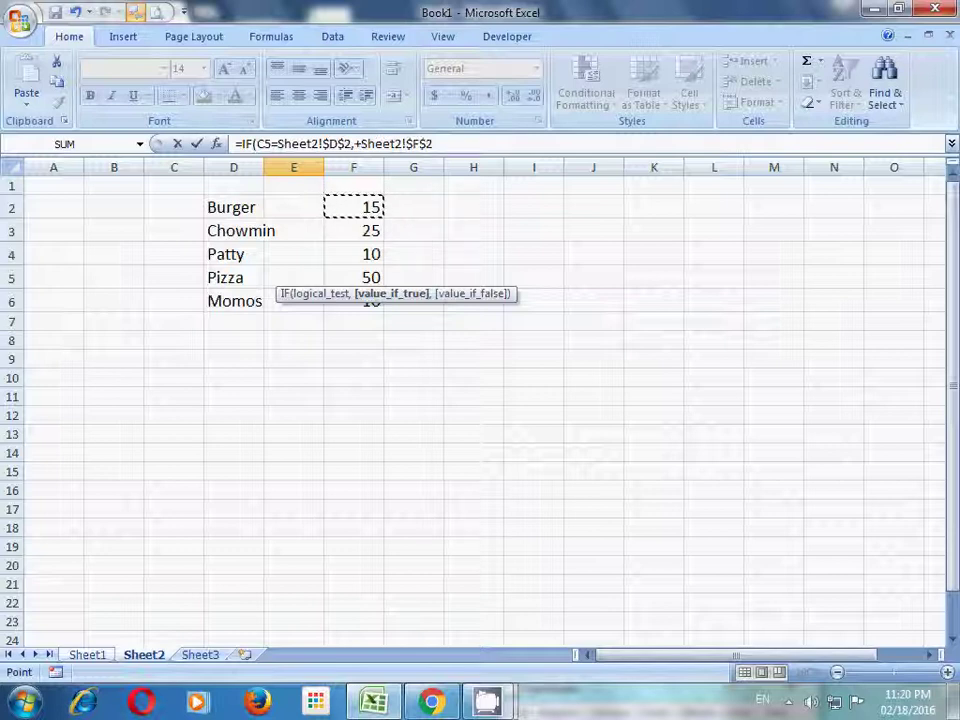
{"action": "type", "text": ","}
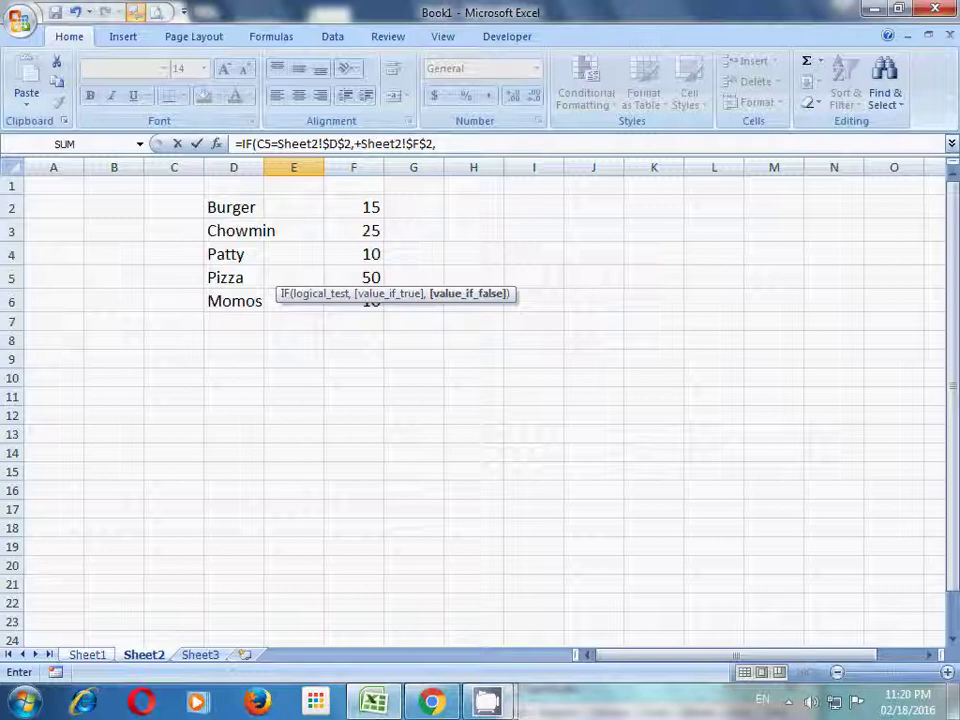
{"action": "type", "text": "i"}
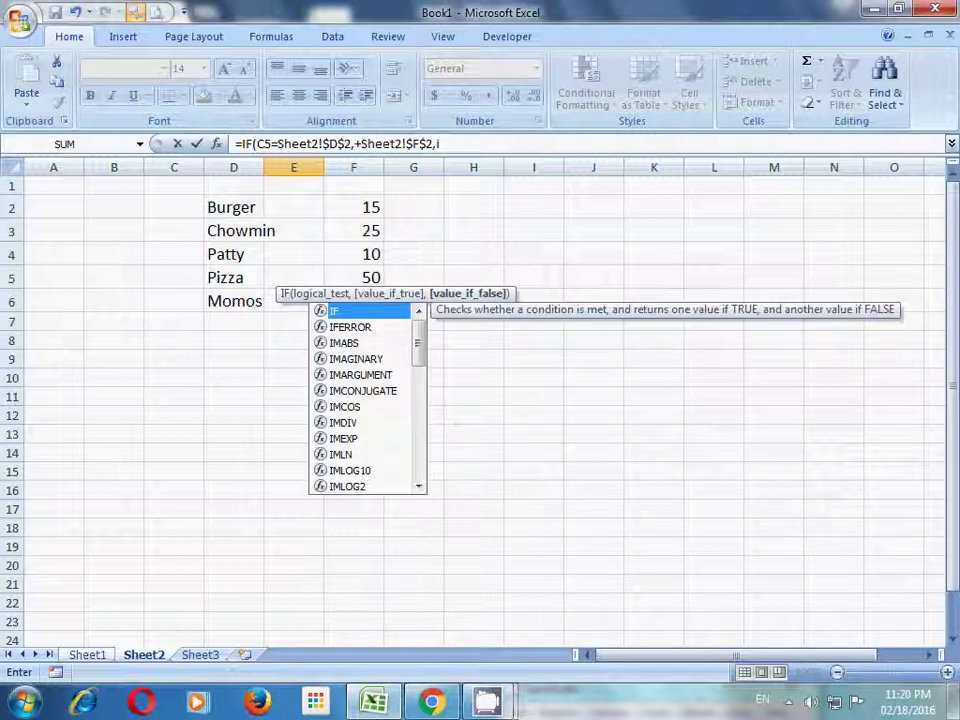
- Nest a second IF matching C5 to Chowmin in Sheet2!$D$3, returning Sheet2!$F$3
{"action": "key", "text": "Tab"}
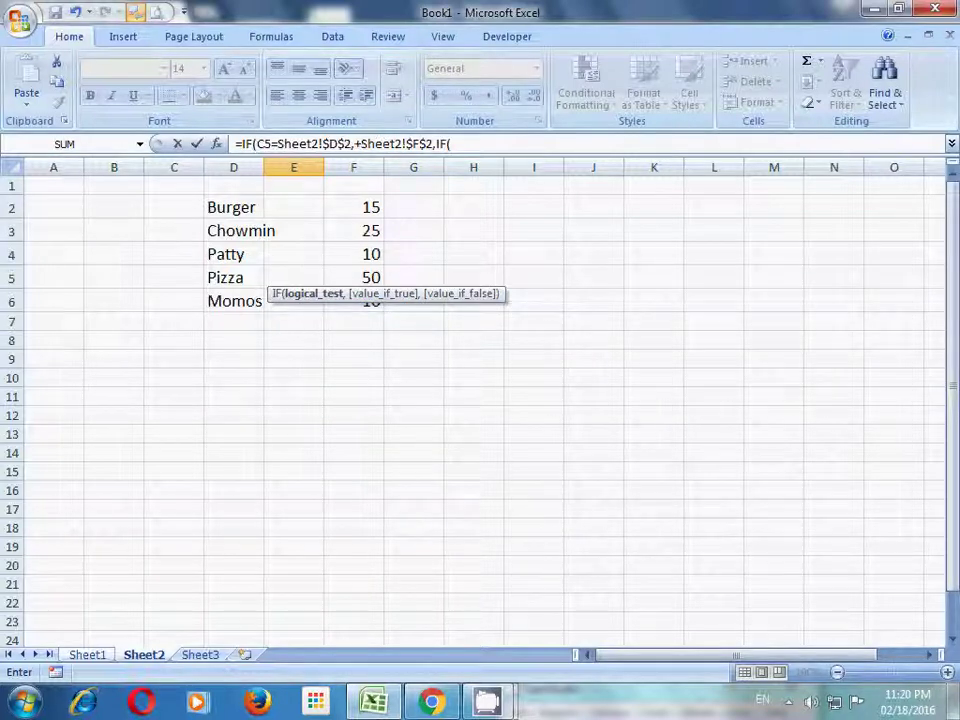
{"action": "key", "text": "ctrl+Page_Up"}
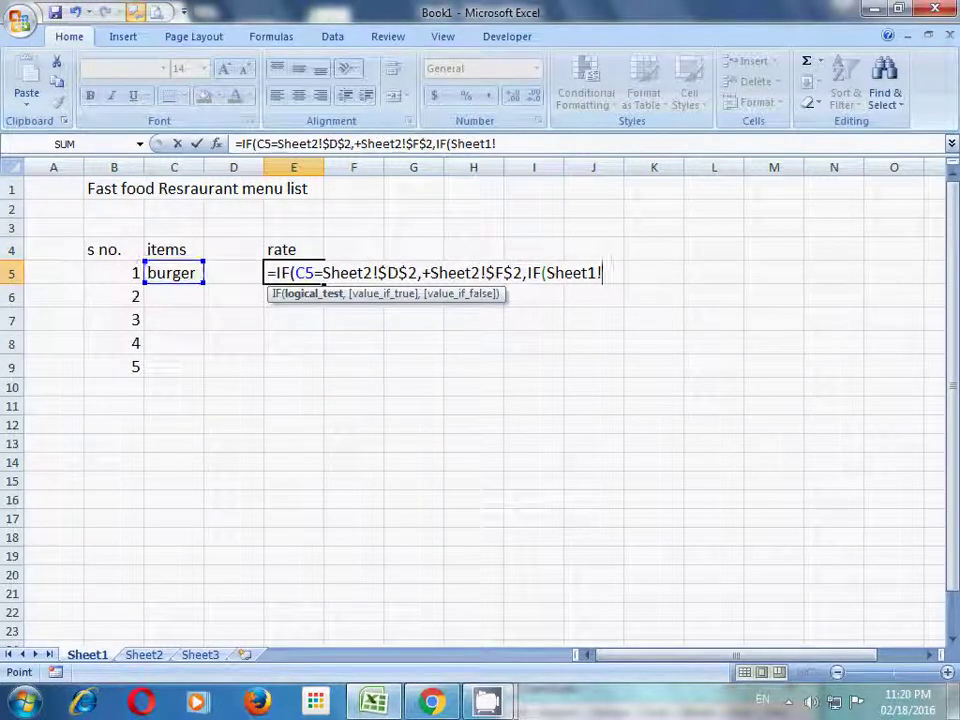
{"action": "left_click", "coordinate": [174, 273]}
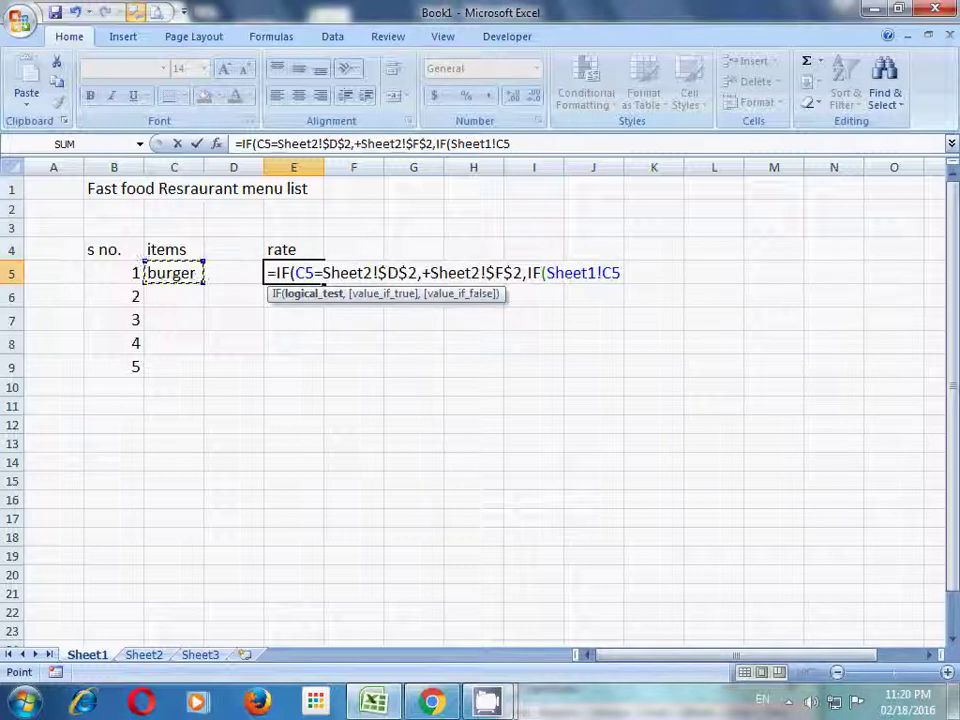
{"action": "type", "text": "="}
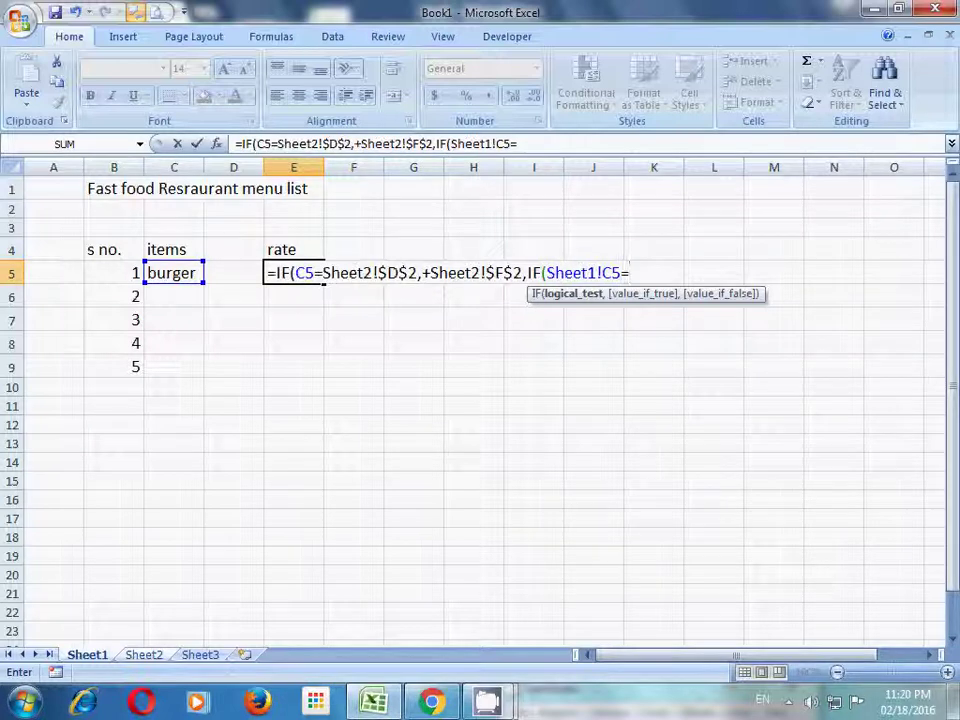
{"action": "key", "text": "ctrl+Page_Down"}
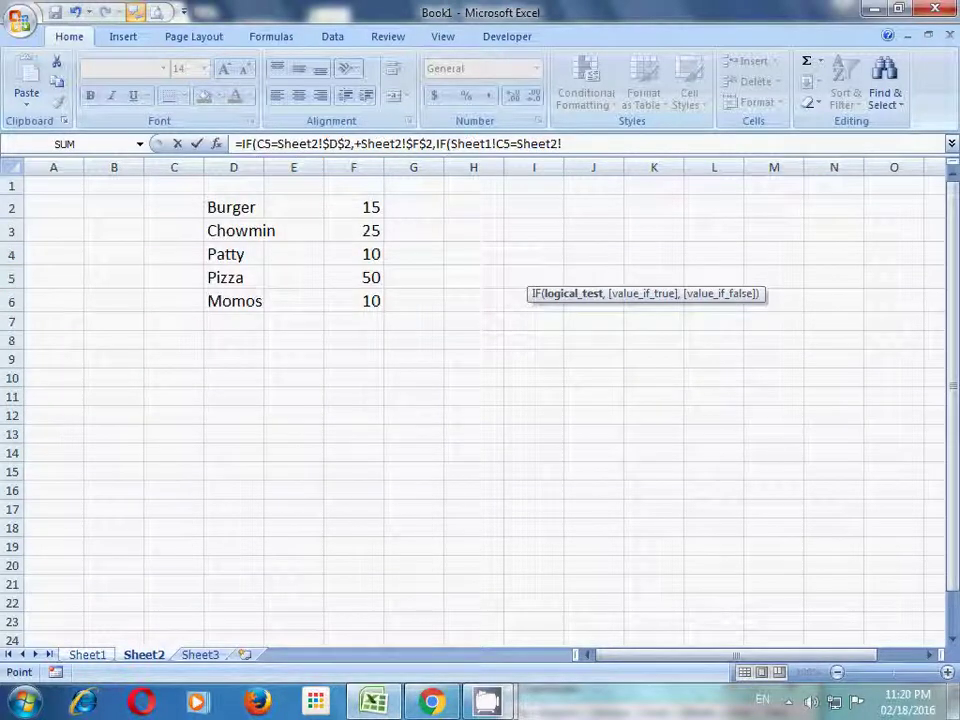
{"action": "left_click", "coordinate": [262, 231]}
{"action": "key", "text": "F4"}
{"action": "type", "text": ","}
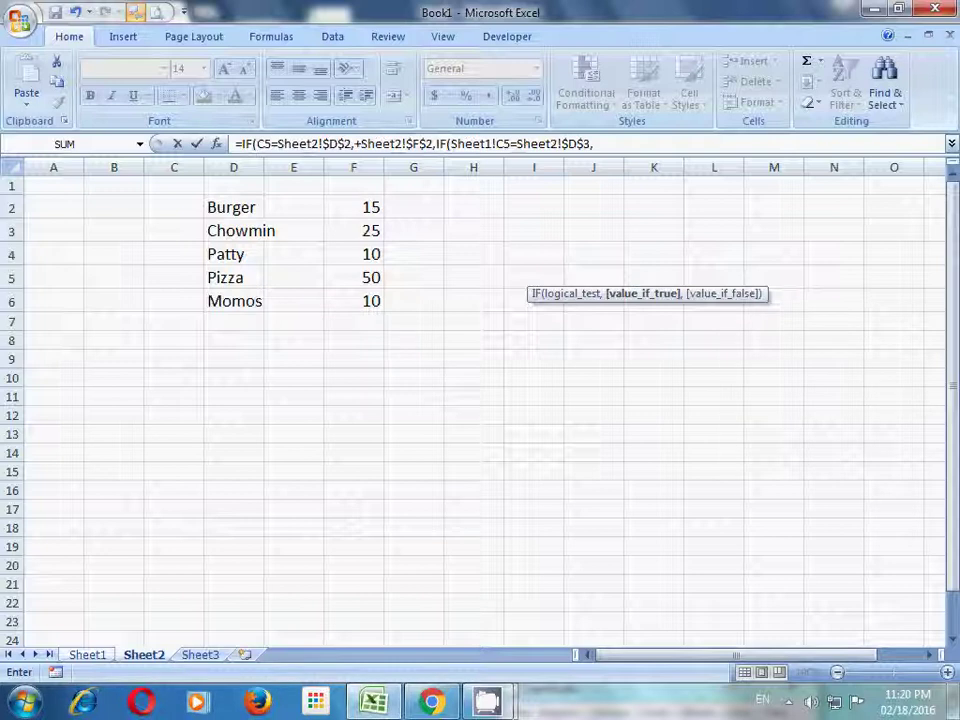
{"action": "type", "text": "+"}
{"action": "left_click", "coordinate": [353, 230]}
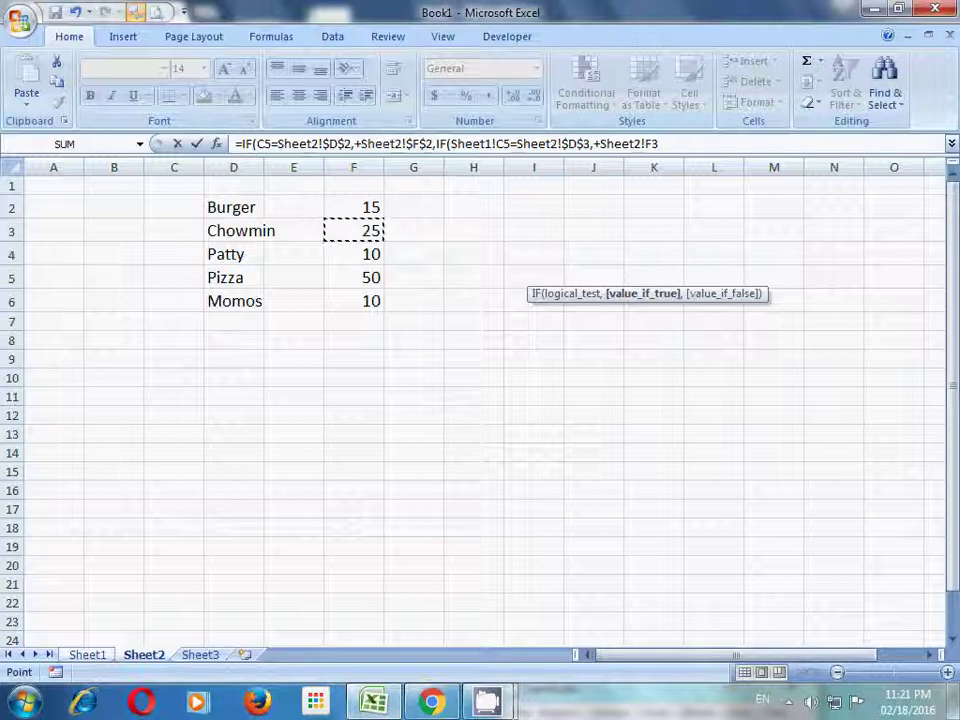
{"action": "key", "text": "F4"}
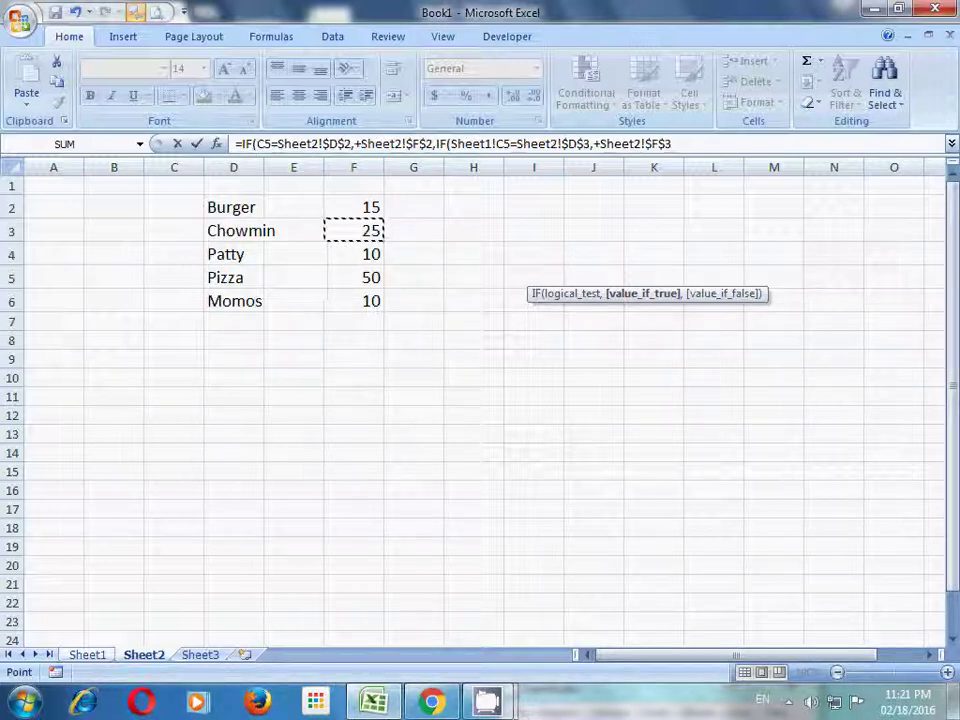
{"action": "type", "text": ",i"}
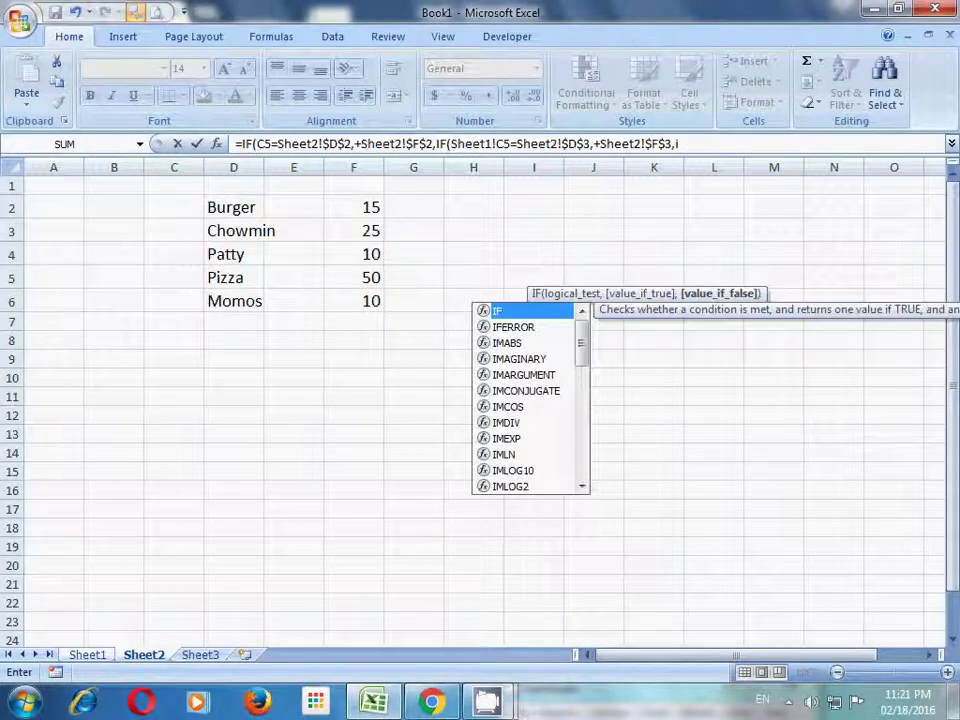
- Open a third nested IF testing Sheet1's C5 item for equality
{"action": "key", "text": "Tab"}
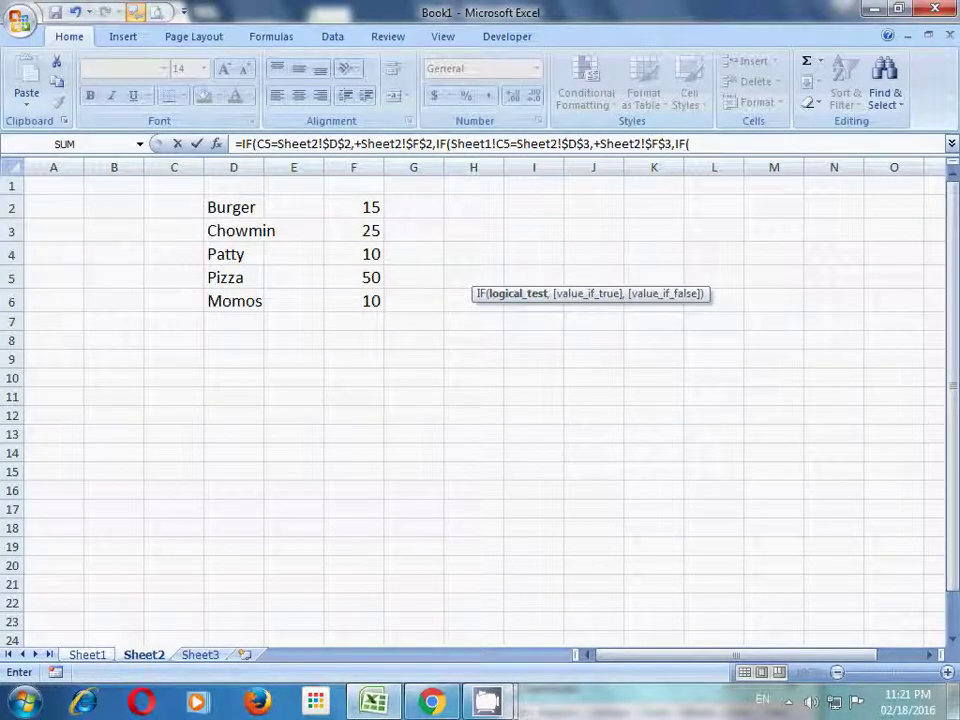
{"action": "key", "text": "ctrl+Page_Up"}
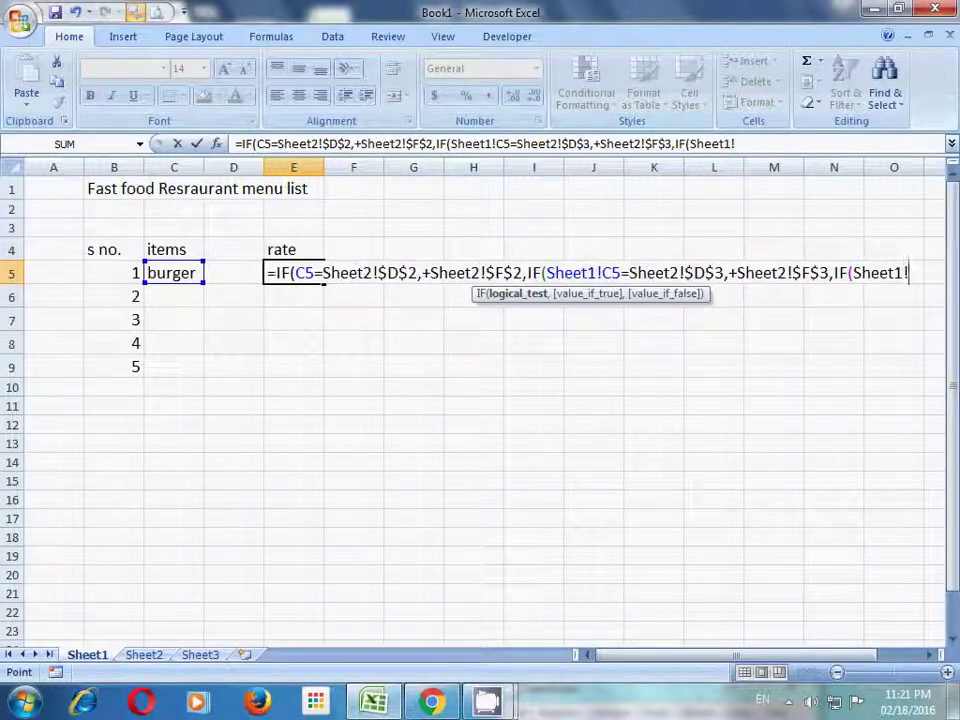
{"action": "left_click", "coordinate": [174, 272]}
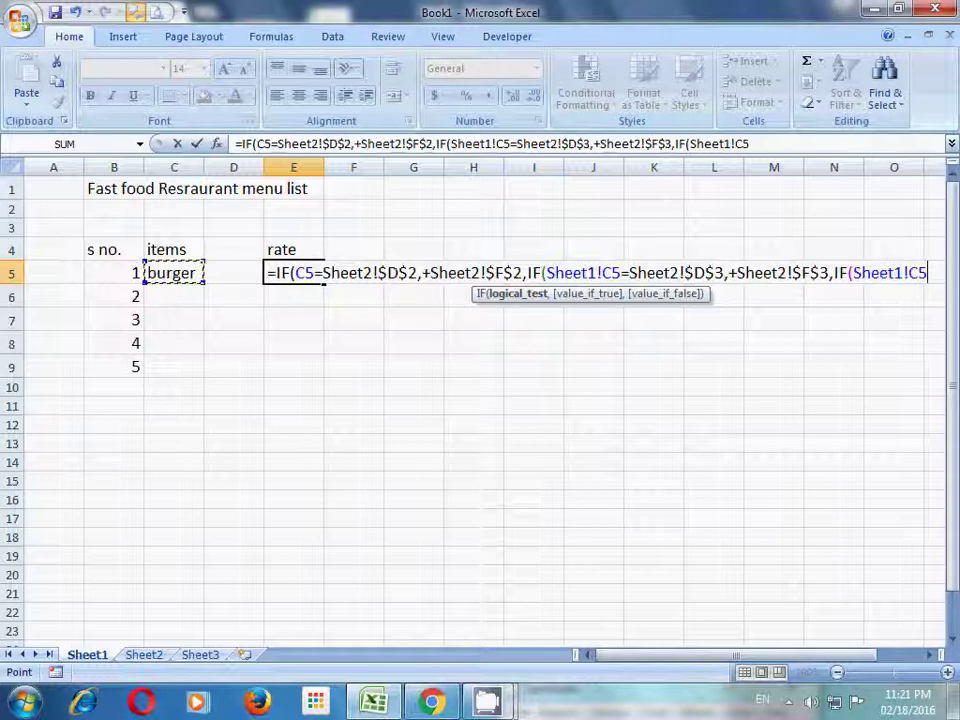
{"action": "type", "text": "="}
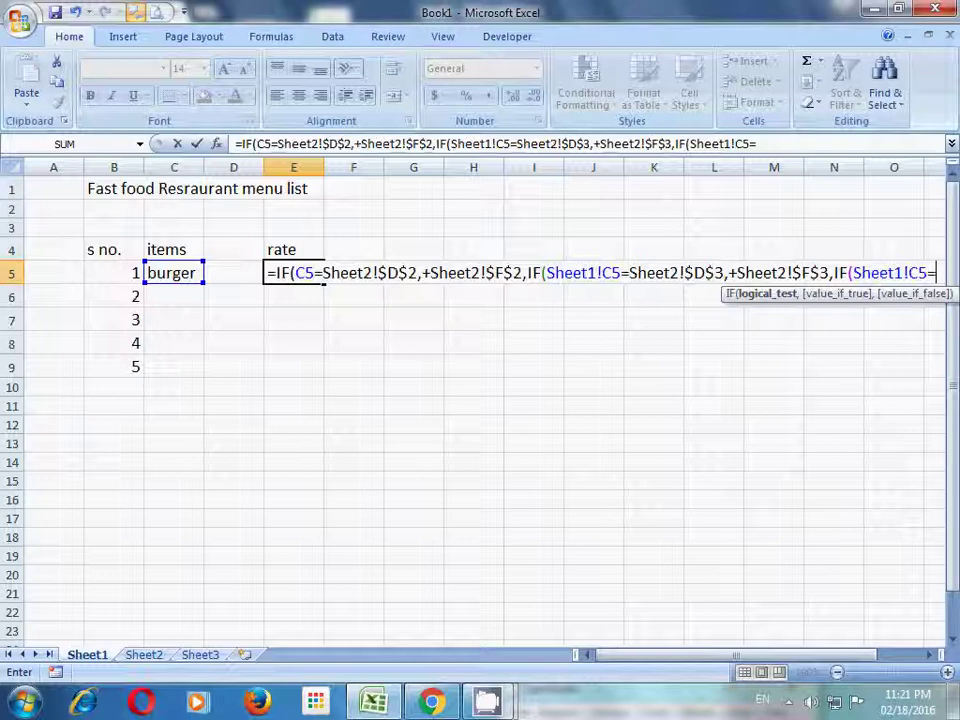
{"action": "left_click", "coordinate": [114, 641]}
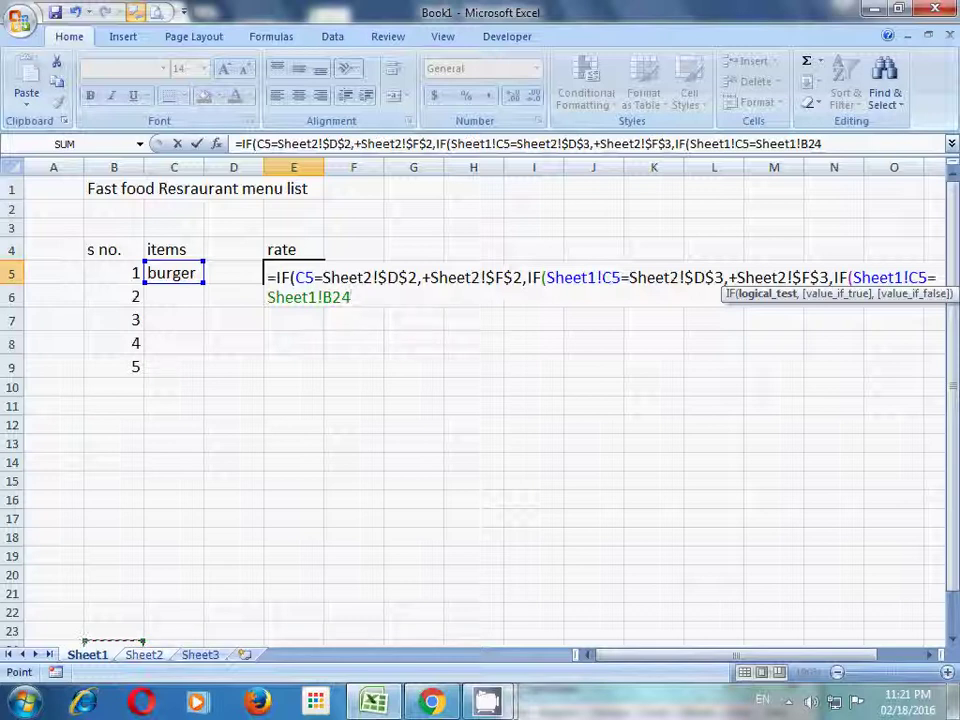
- Compare against Patty in Sheet2!$D$4, return Sheet2!$F$4, and add a trailing comma
{"action": "key", "text": "ctrl+Page_Down"}
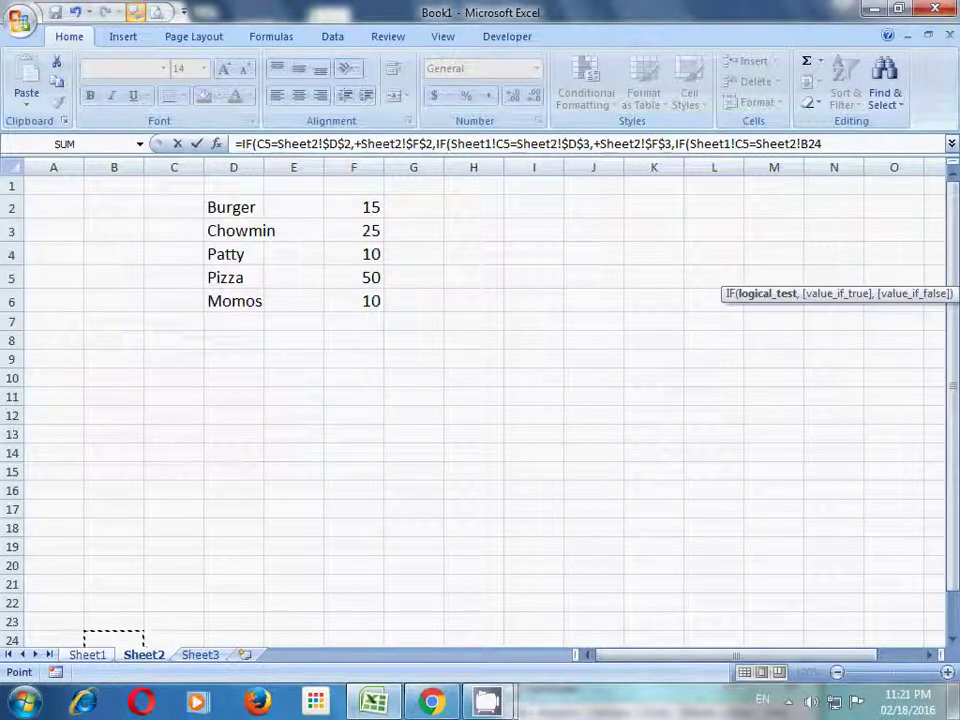
{"action": "left_click", "coordinate": [233, 254]}
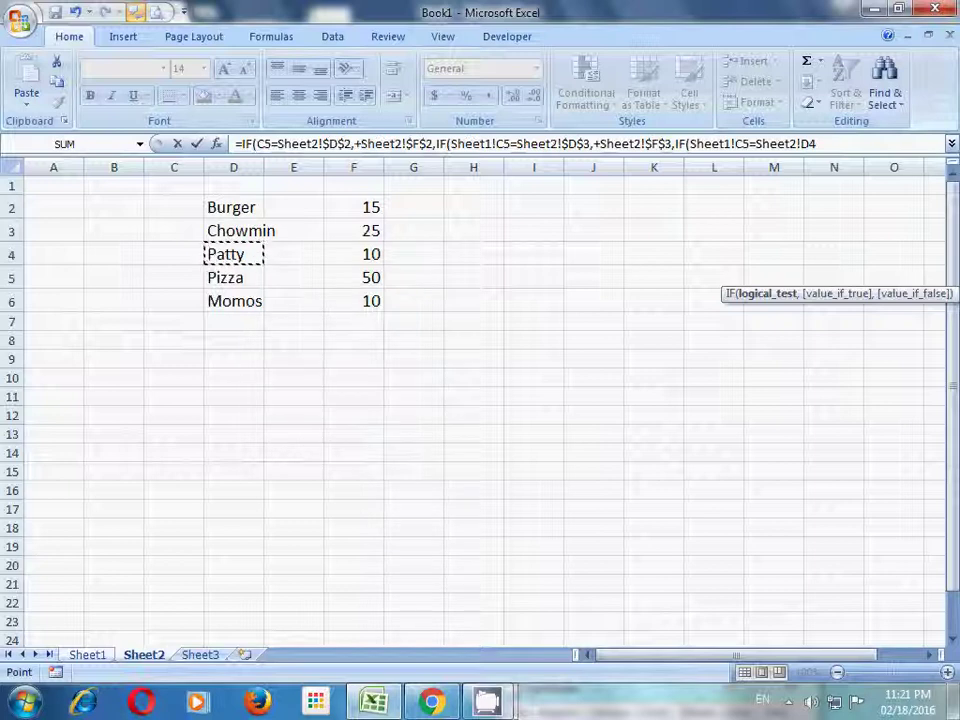
{"action": "key", "text": "F4"}
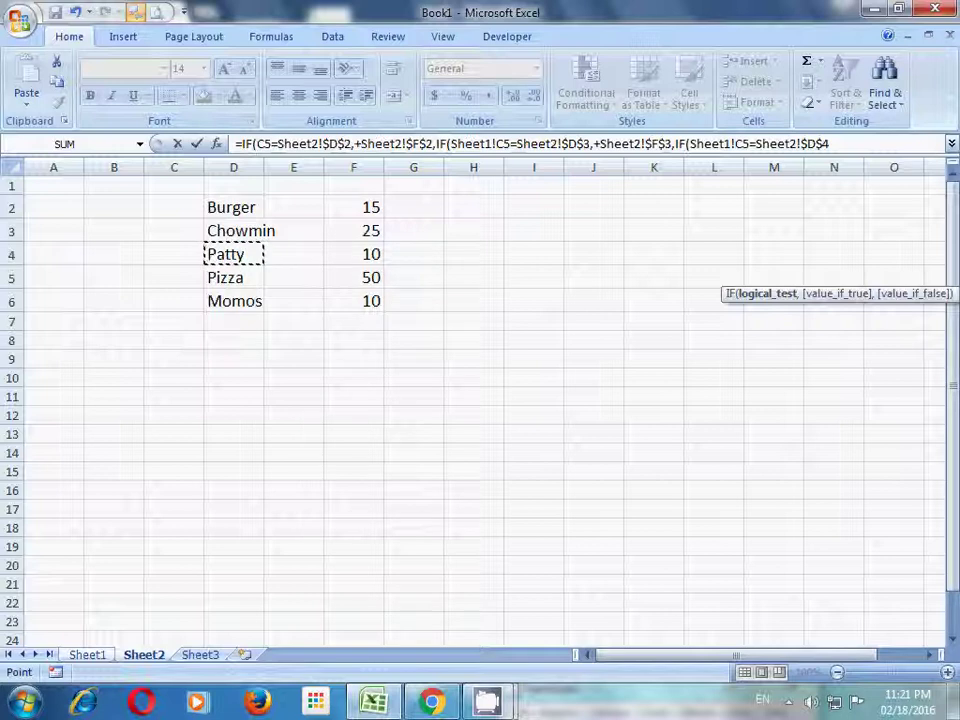
{"action": "type", "text": ","}
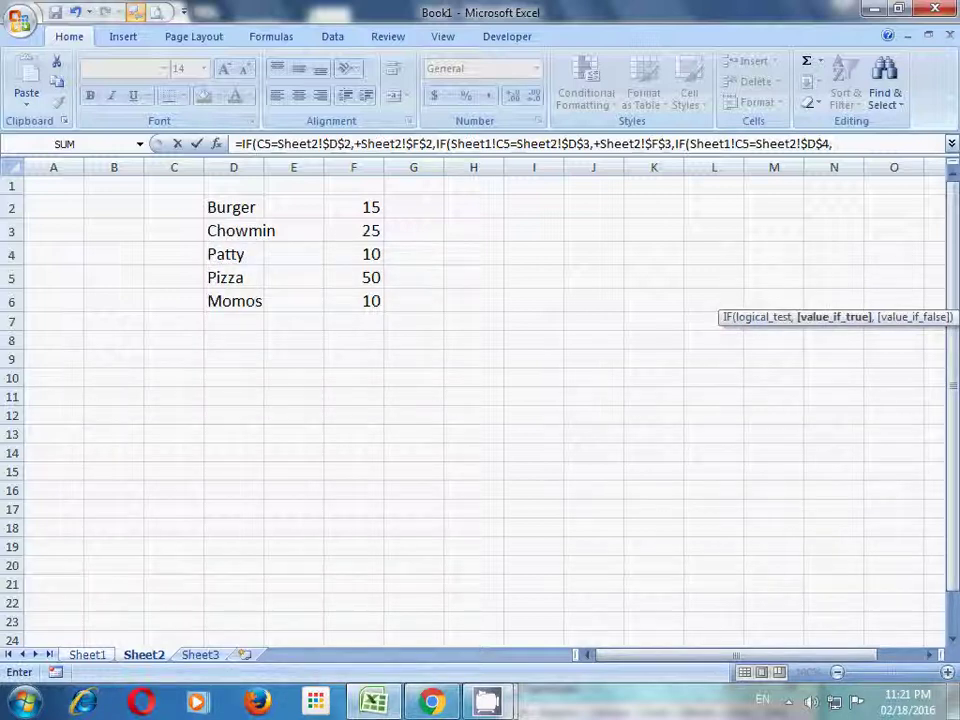
{"action": "type", "text": "+"}
{"action": "left_click", "coordinate": [353, 254]}
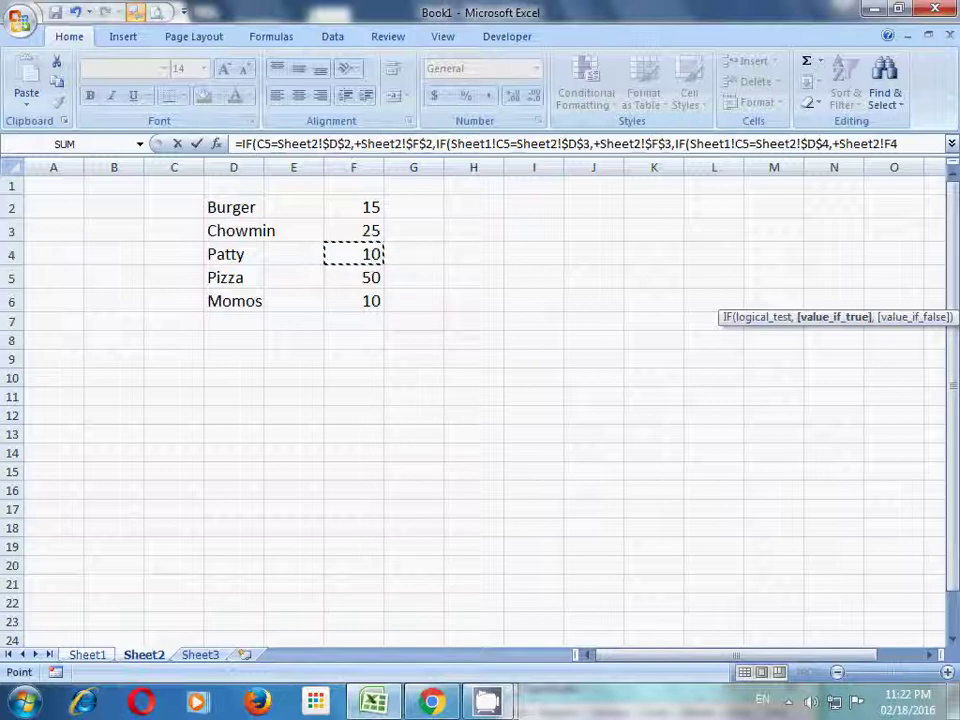
{"action": "key", "text": "F4"}
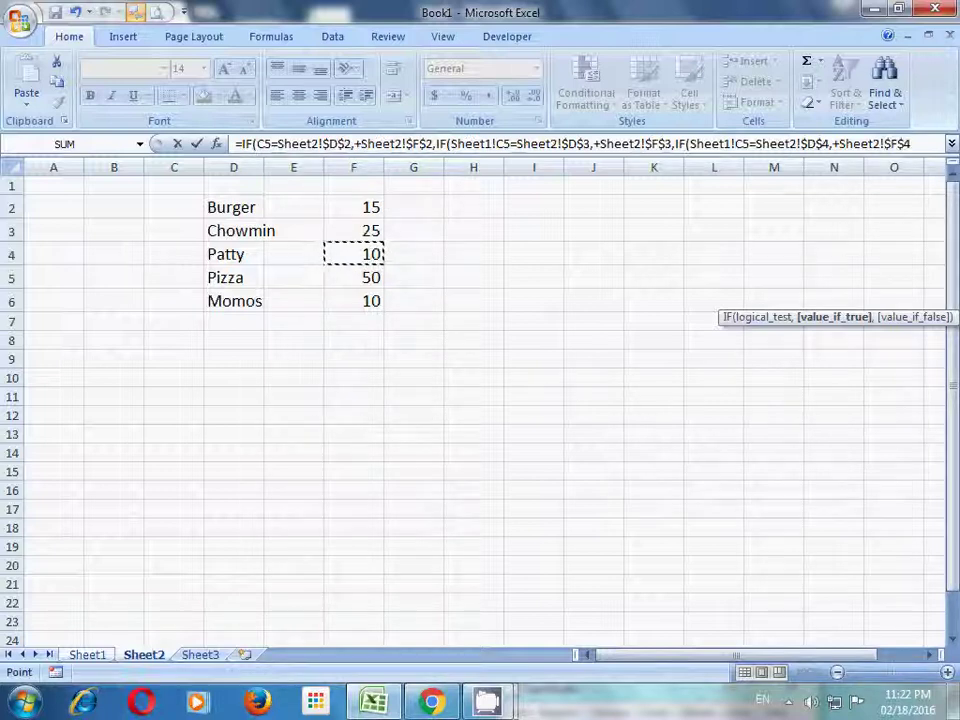
{"action": "type", "text": ","}
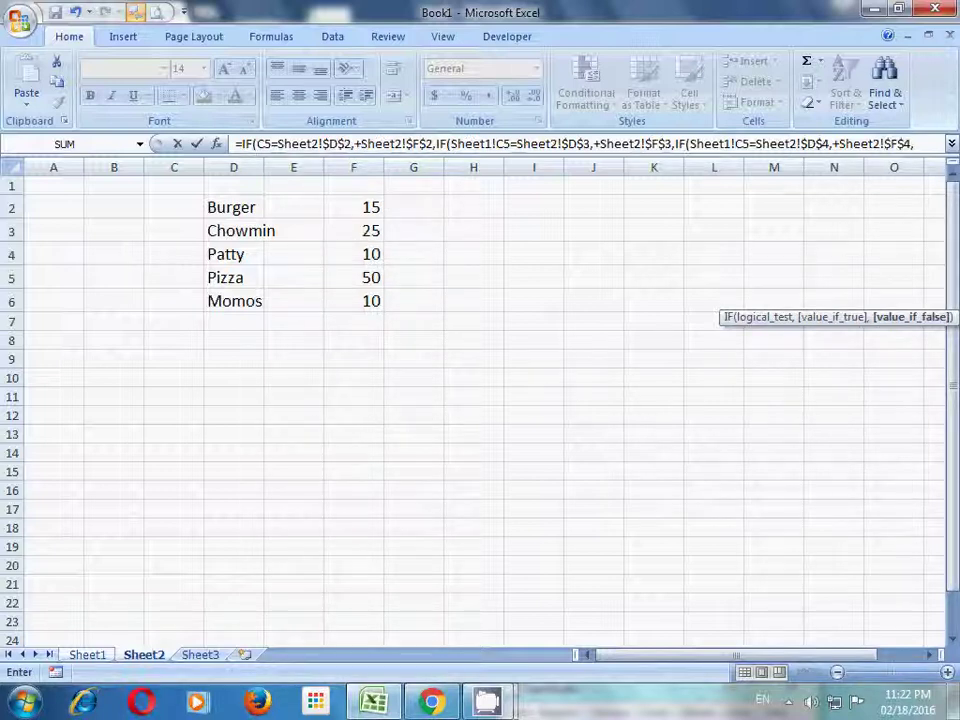
{"action": "type", "text": "i"}
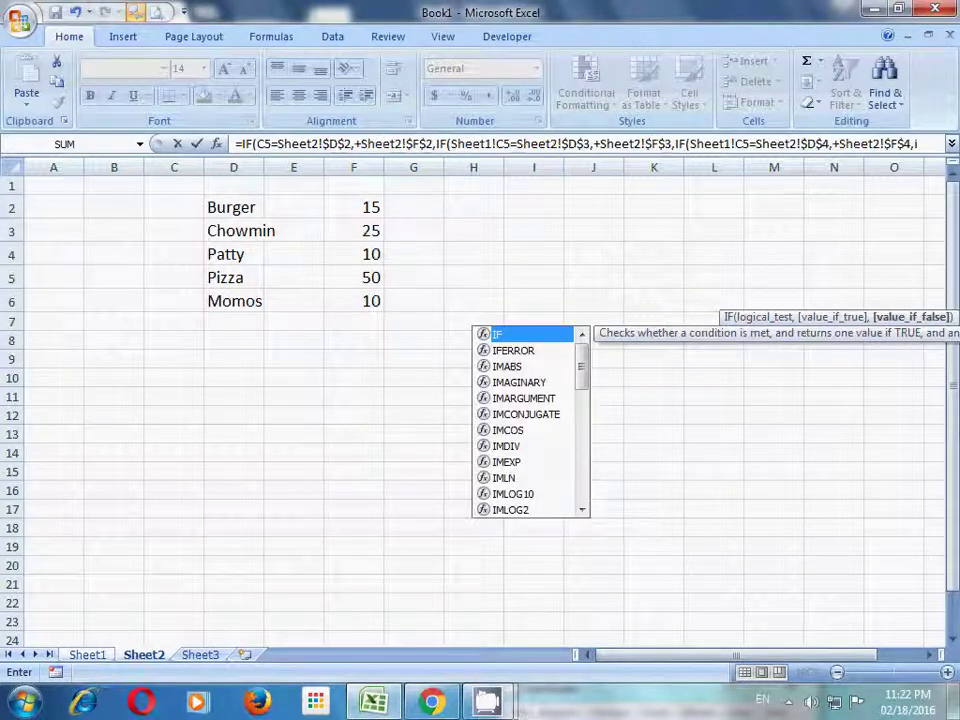
{"action": "key", "text": "BackSpace"}
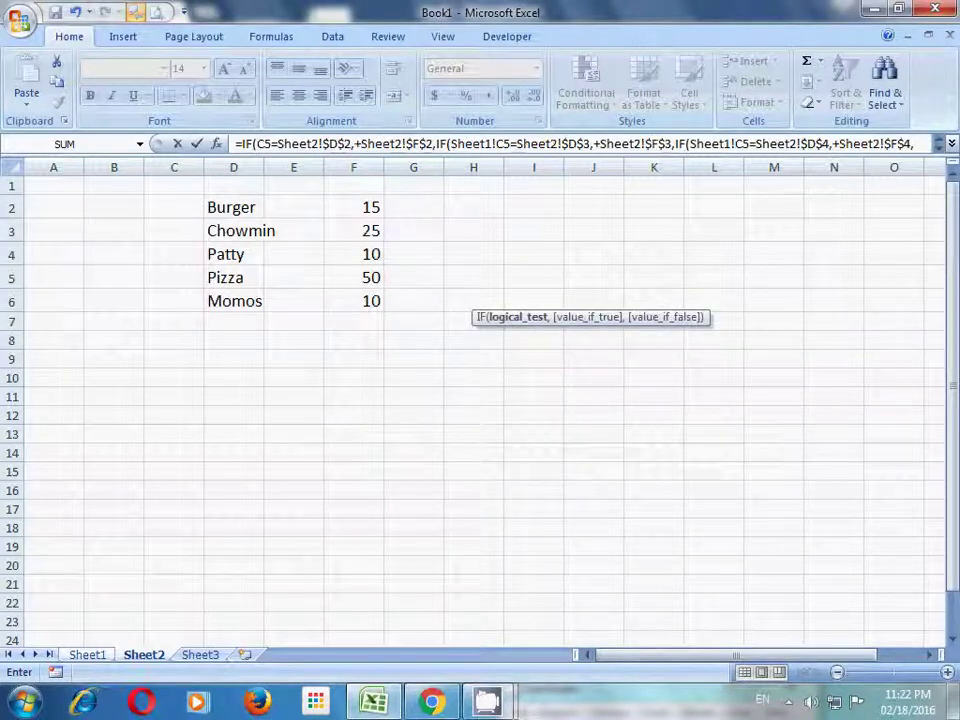
- Add a fourth nested IF matching C5 to Pizza in Sheet2!$D$5, returning $F$5, and open a fifth IF
{"action": "key", "text": "ctrl+Page_Up"}
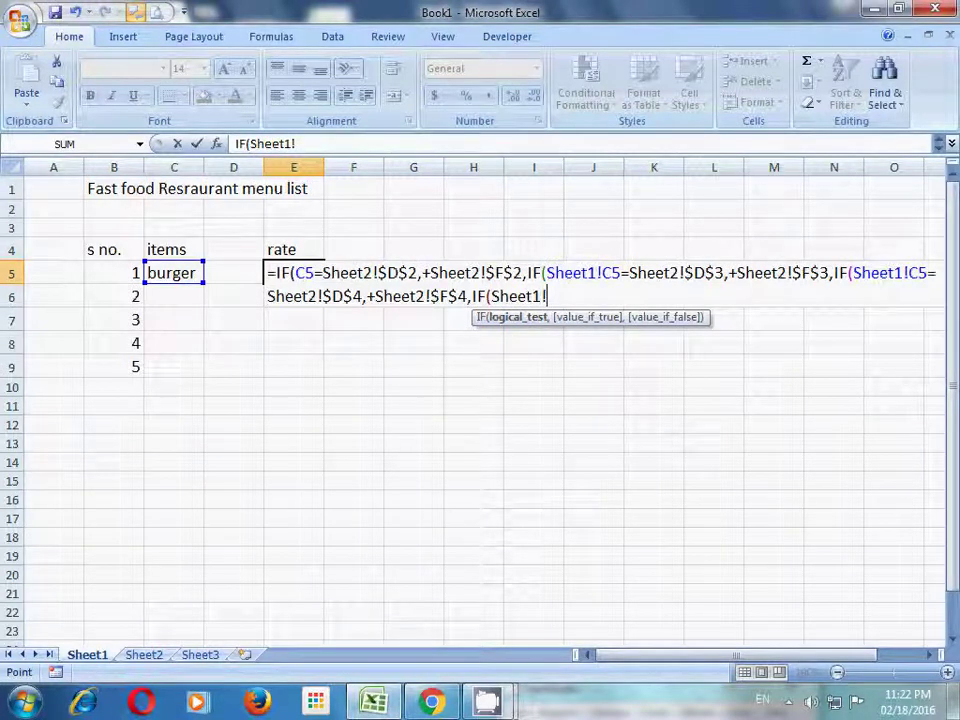
{"action": "left_click", "coordinate": [174, 273]}
{"action": "type", "text": "="}
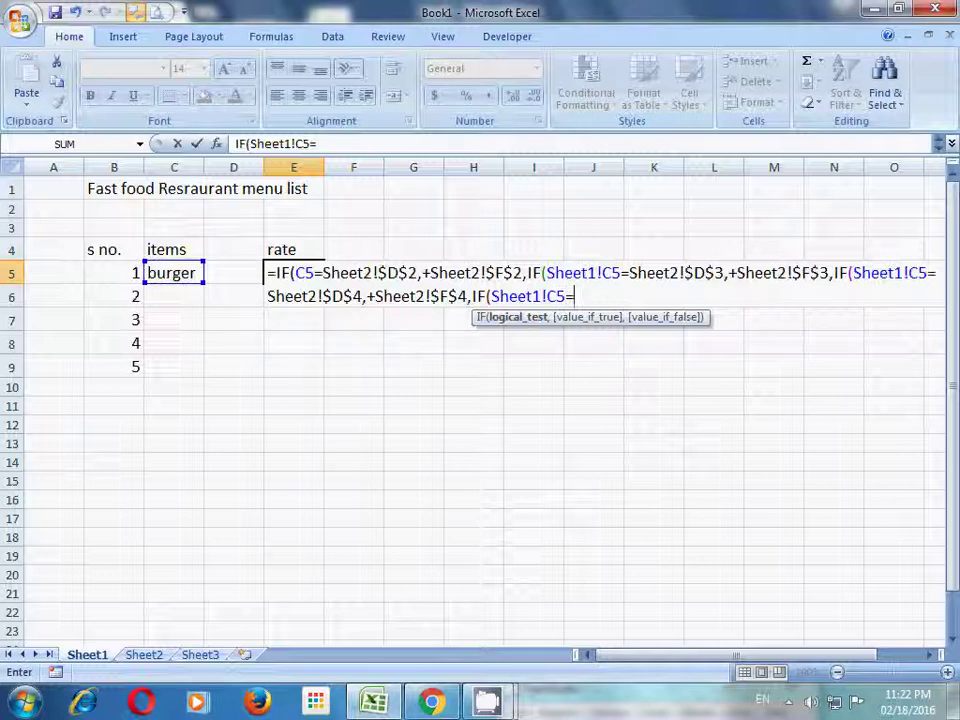
{"action": "key", "text": "ctrl+Page_Down"}
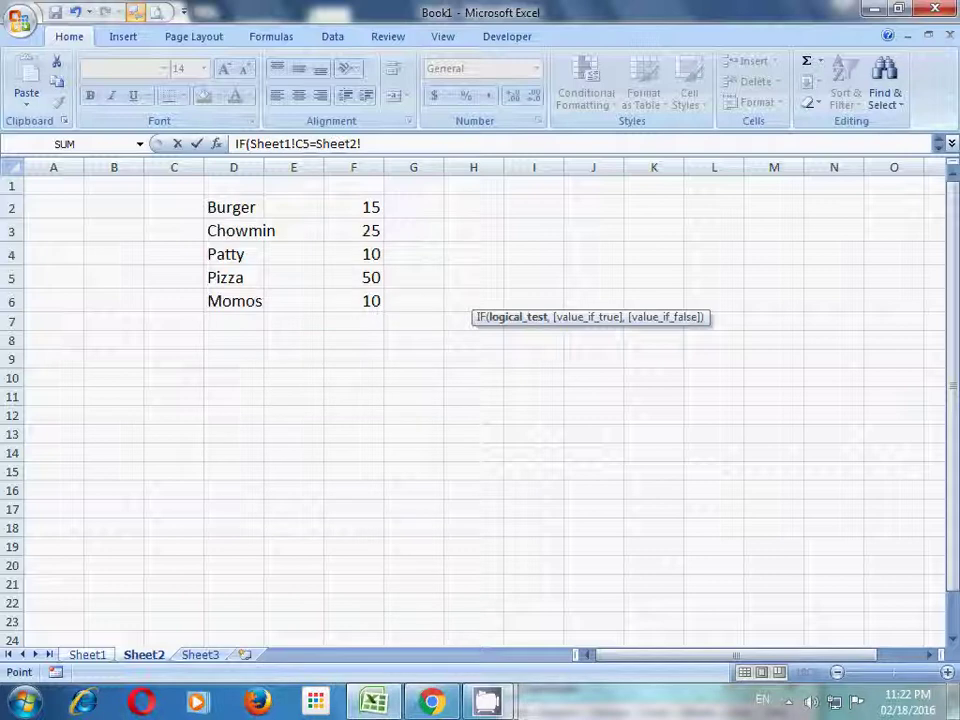
{"action": "left_click", "coordinate": [233, 278]}
{"action": "key", "text": "F4"}
{"action": "type", "text": ","}
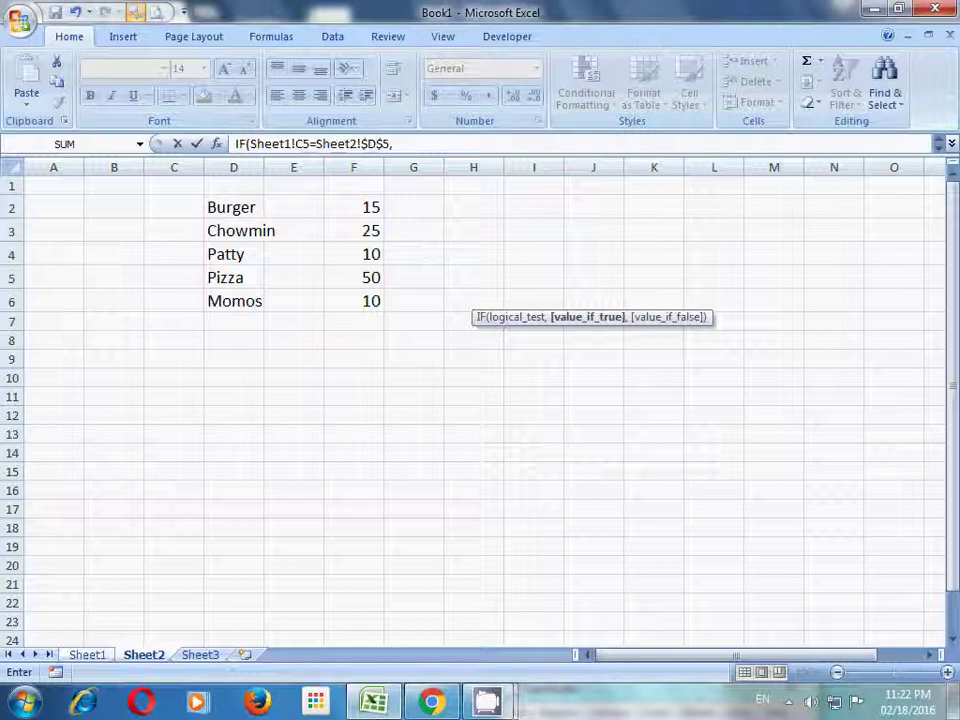
{"action": "type", "text": "+"}
{"action": "left_click", "coordinate": [353, 277]}
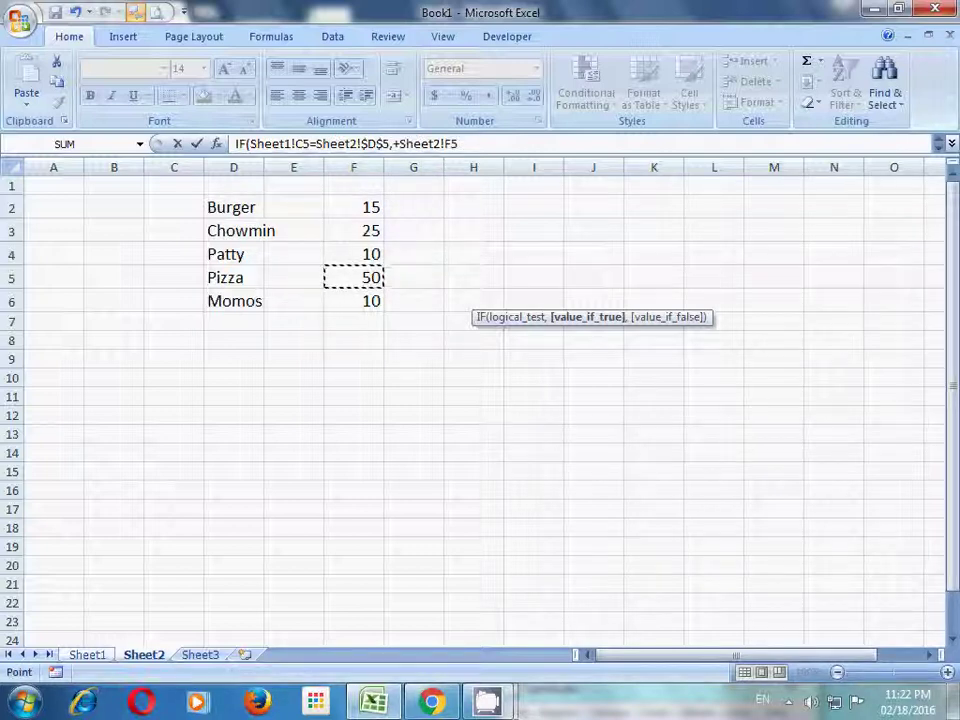
{"action": "key", "text": "F4"}
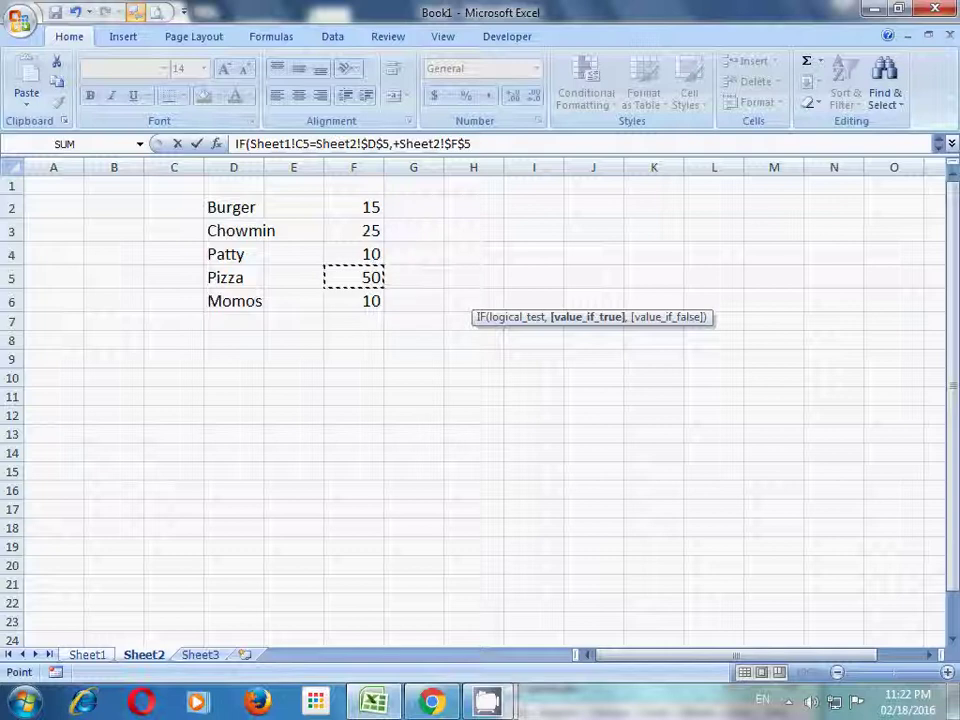
{"action": "type", "text": ","}
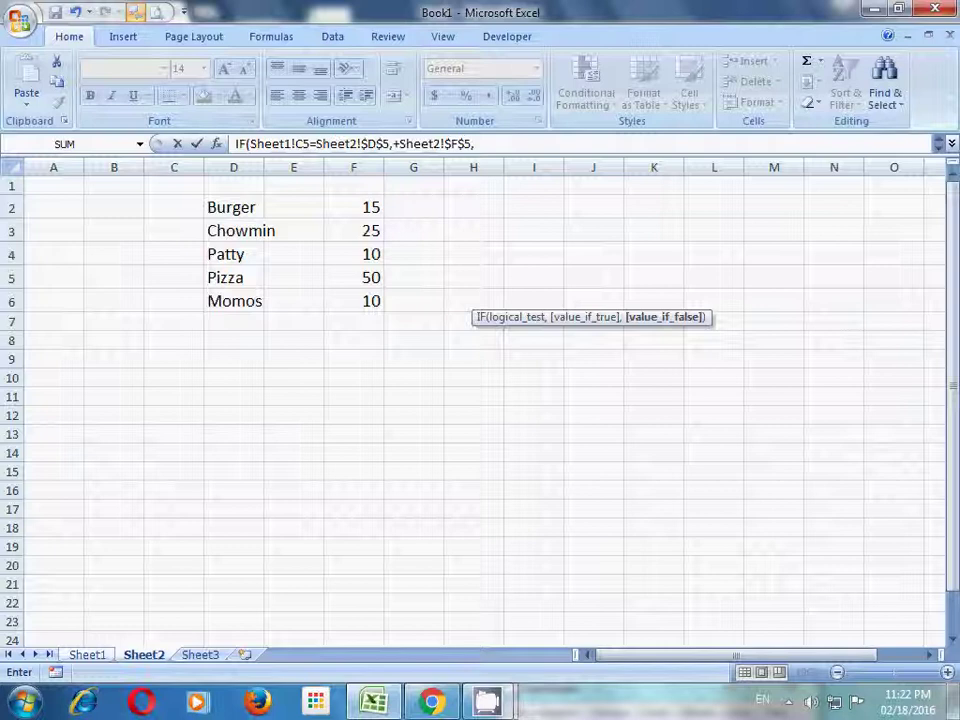
{"action": "type", "text": "i"}
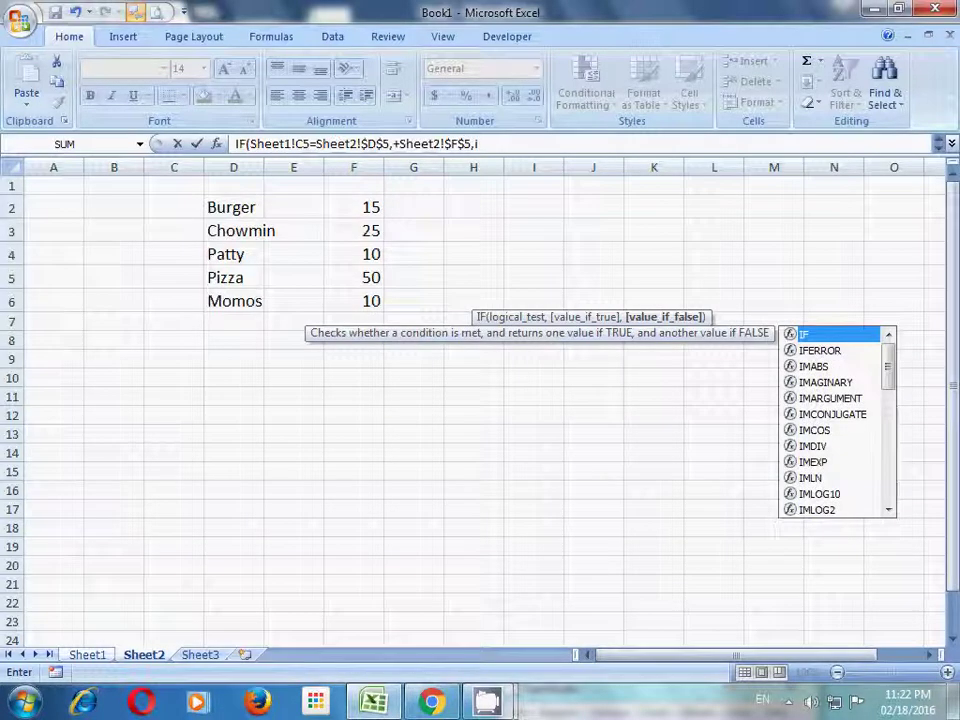
{"action": "key", "text": "Tab"}
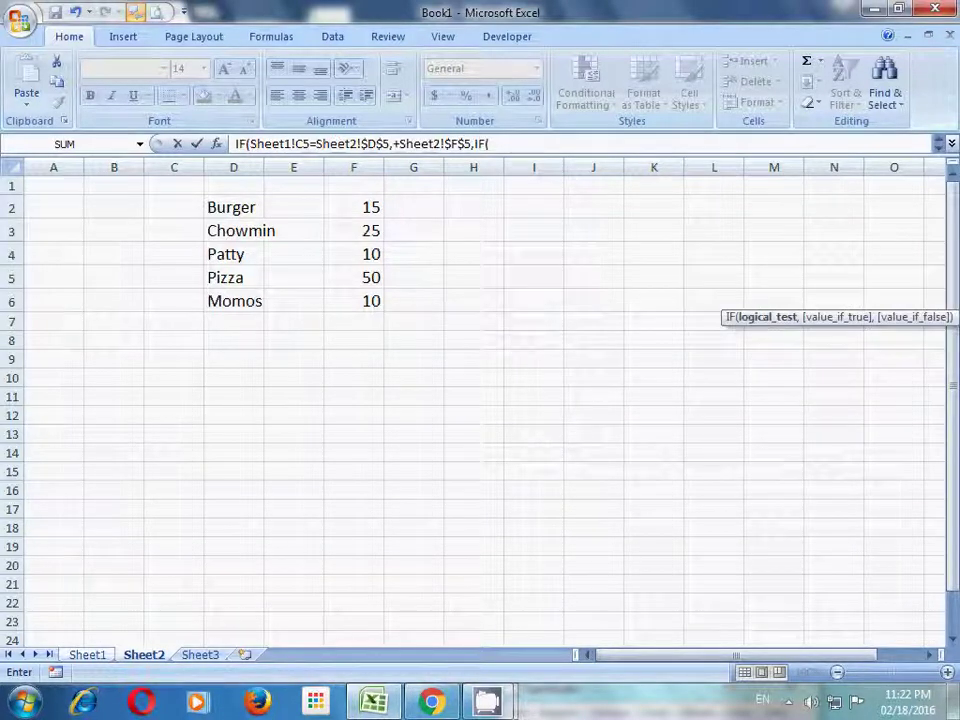
- Make the last IF match C5 to Momos in Sheet2!$D$6, return $F$6, and close every bracket
{"action": "key", "text": "ctrl+Page_Up"}
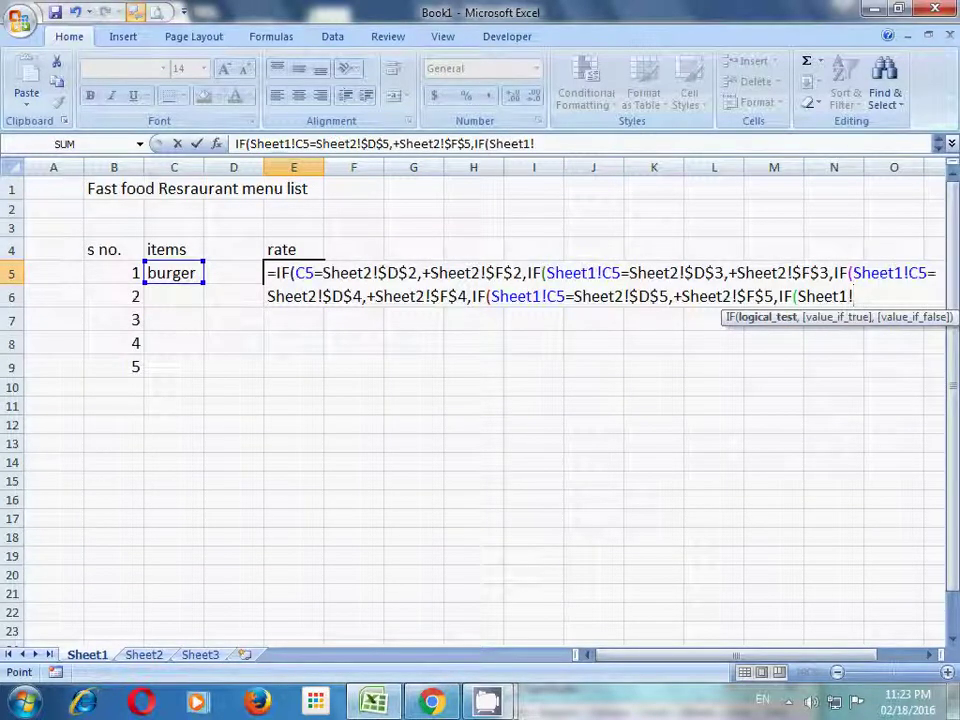
{"action": "left_click", "coordinate": [174, 273]}
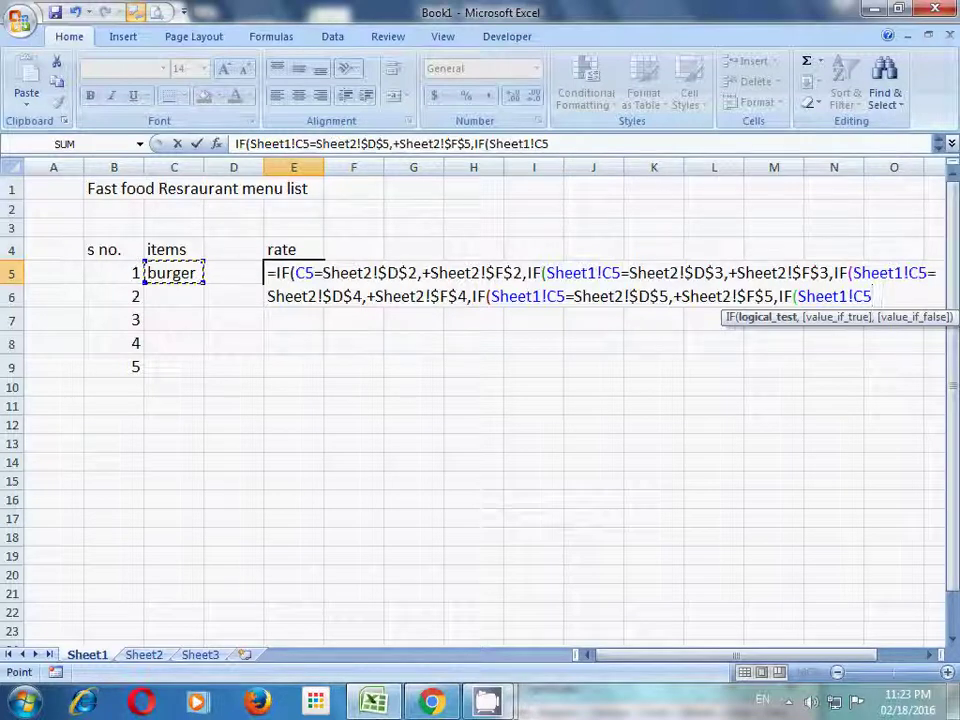
{"action": "type", "text": "="}
{"action": "key", "text": "ctrl+Page_Down"}
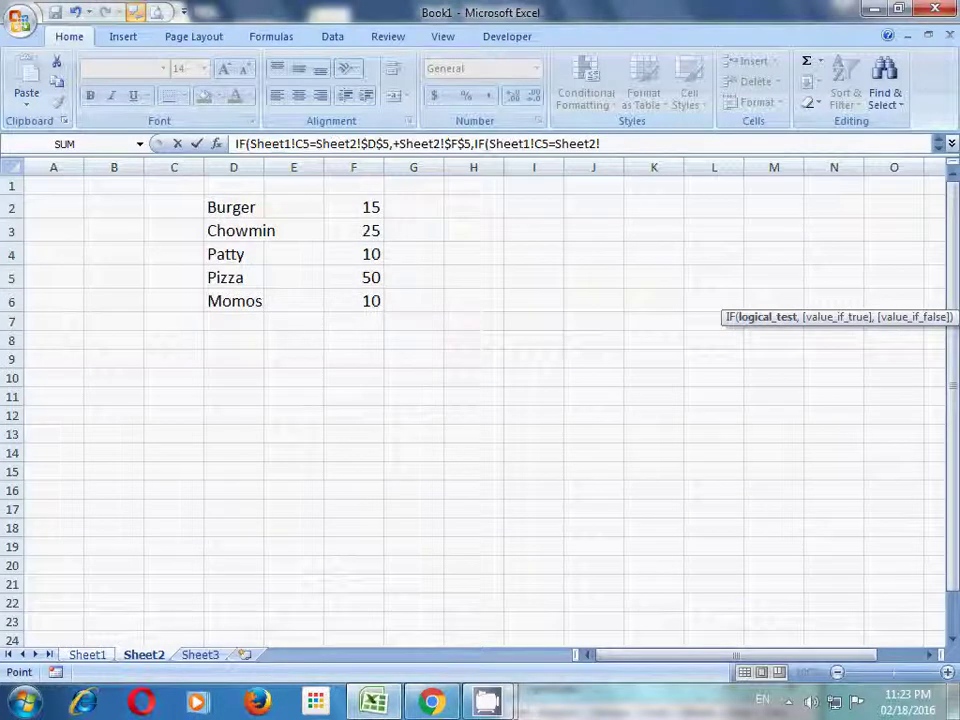
{"action": "left_click", "coordinate": [233, 301]}
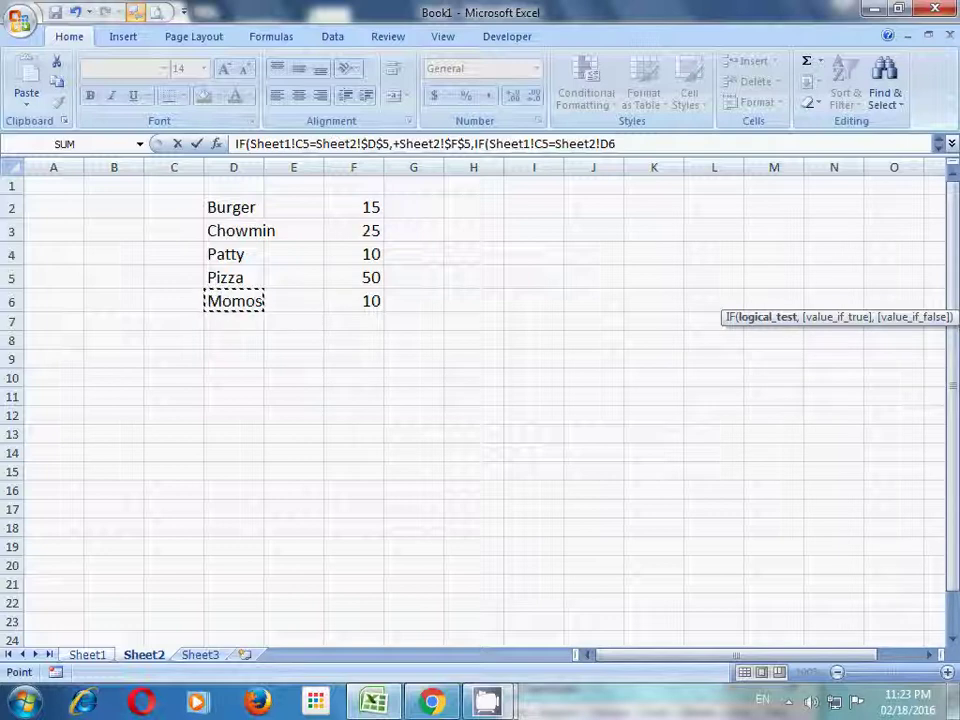
{"action": "key", "text": "F4"}
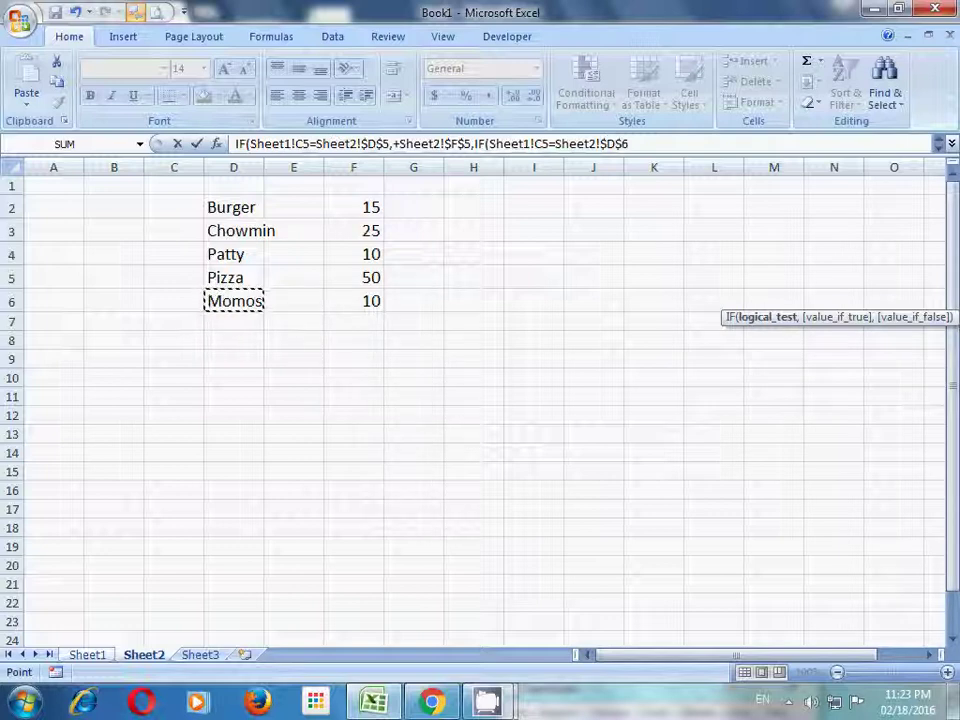
{"action": "type", "text": ",+"}
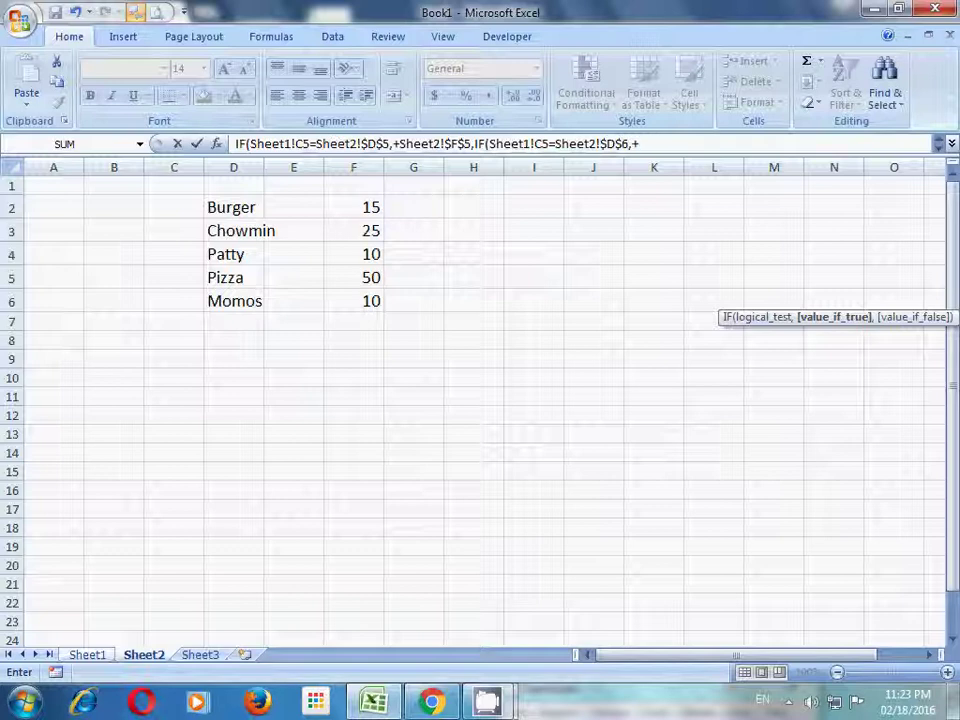
{"action": "left_click", "coordinate": [353, 301]}
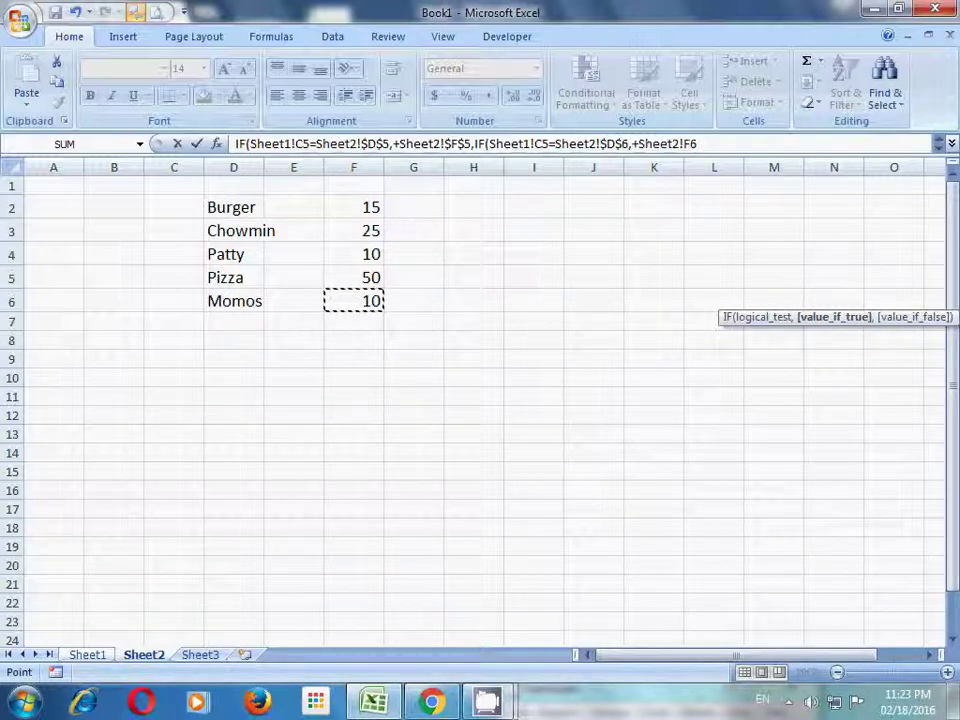
{"action": "key", "text": "F4"}
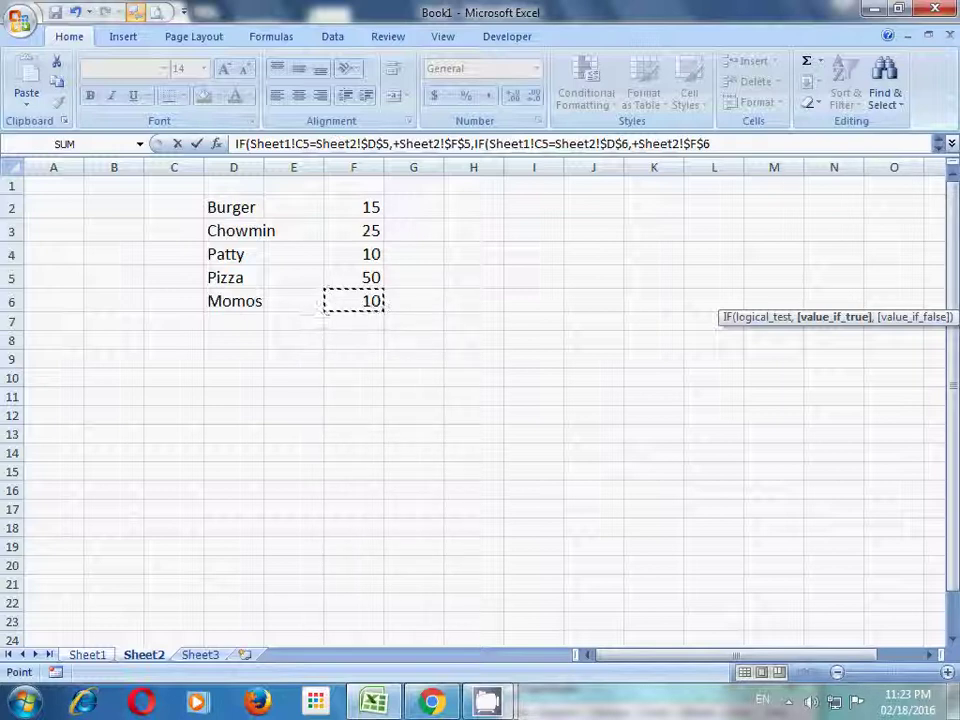
{"action": "type", "text": ")"}
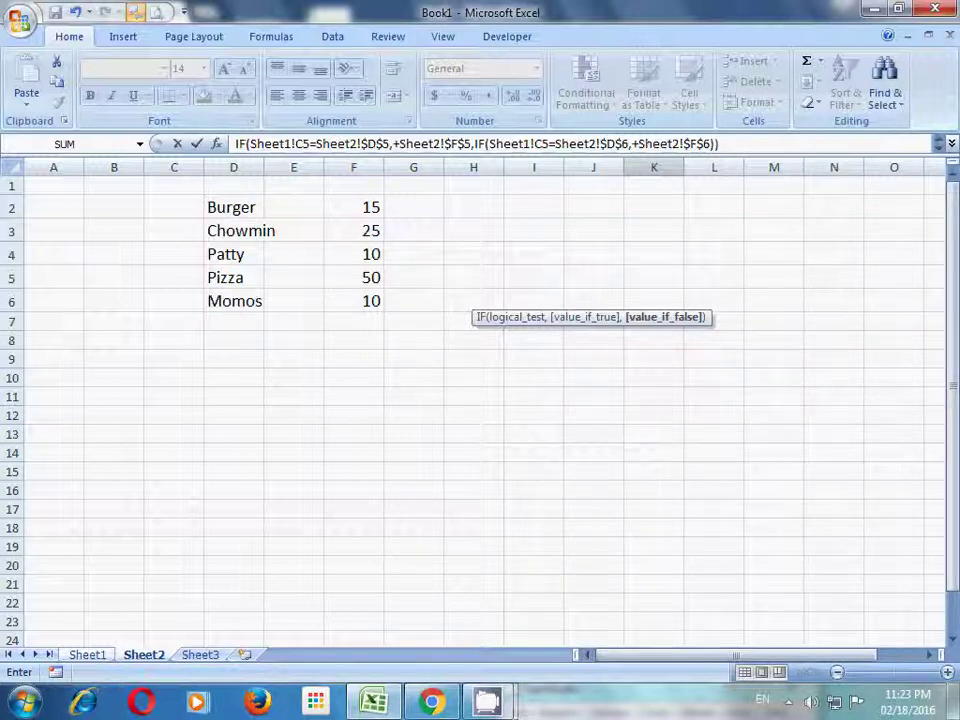
{"action": "type", "text": ")))"}
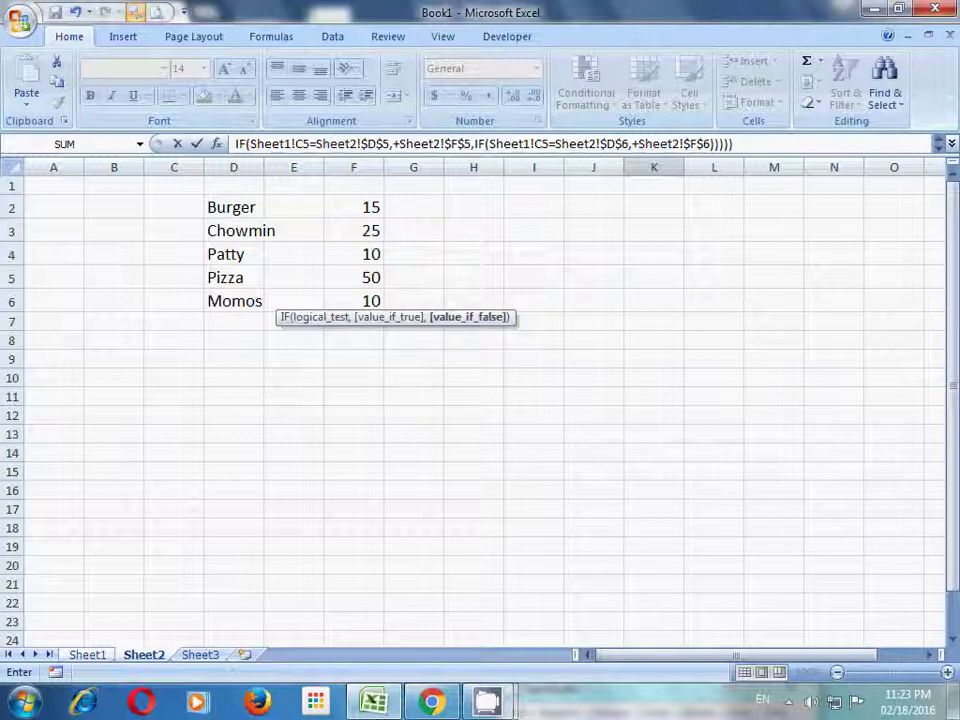
{"action": "type", "text": ")"}
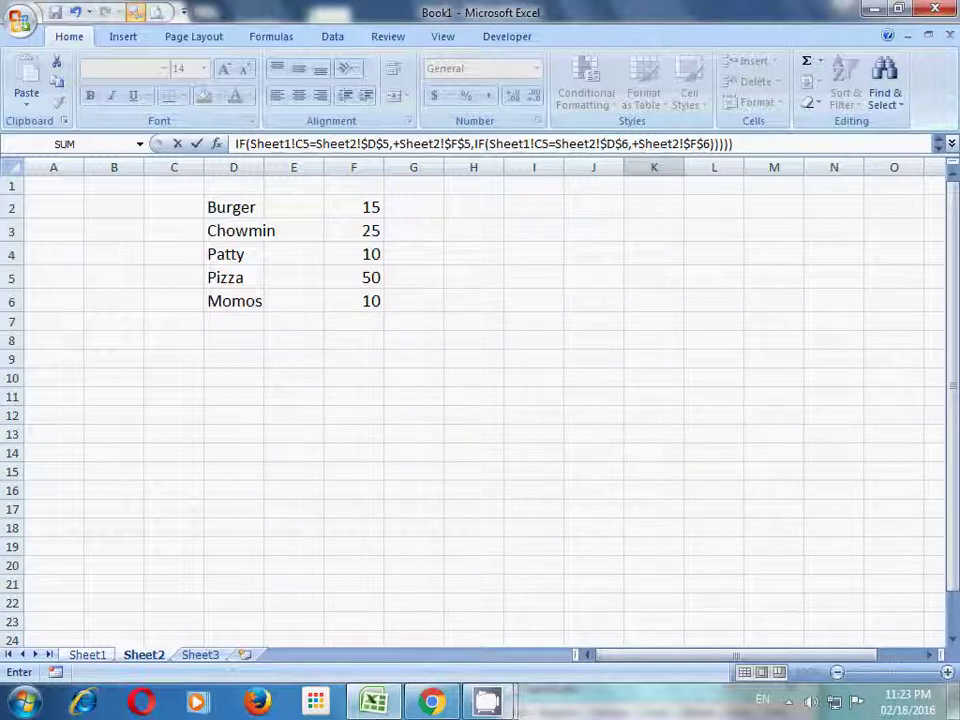
- Enter the nested IF formula and confirm E5 shows the burger rate of 15
{"action": "key", "text": "Return"}
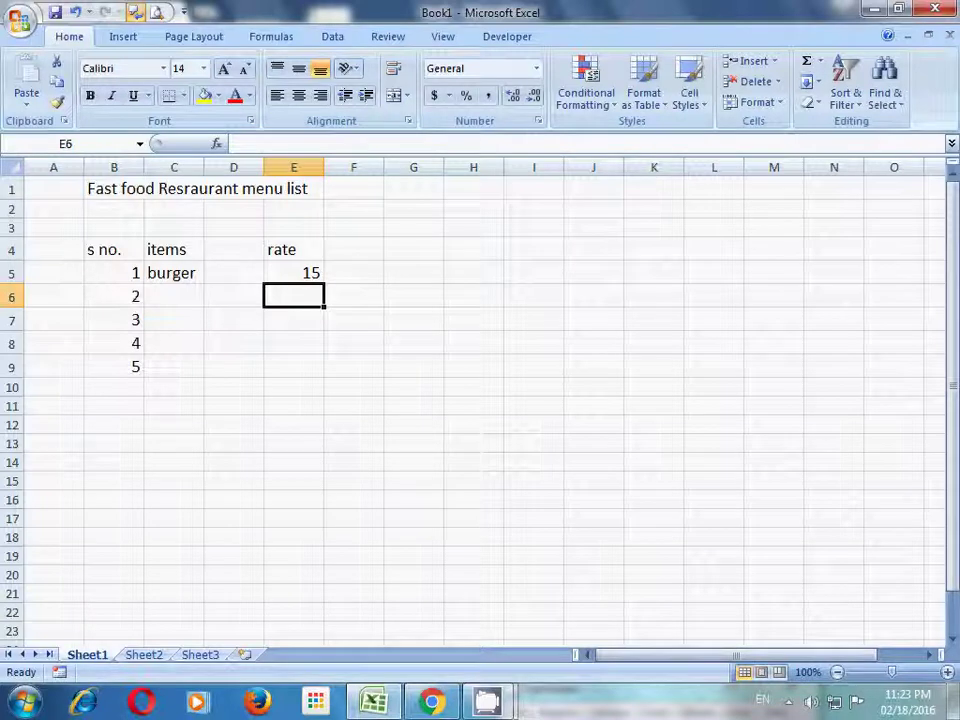
{"action": "left_click", "coordinate": [293, 272]}
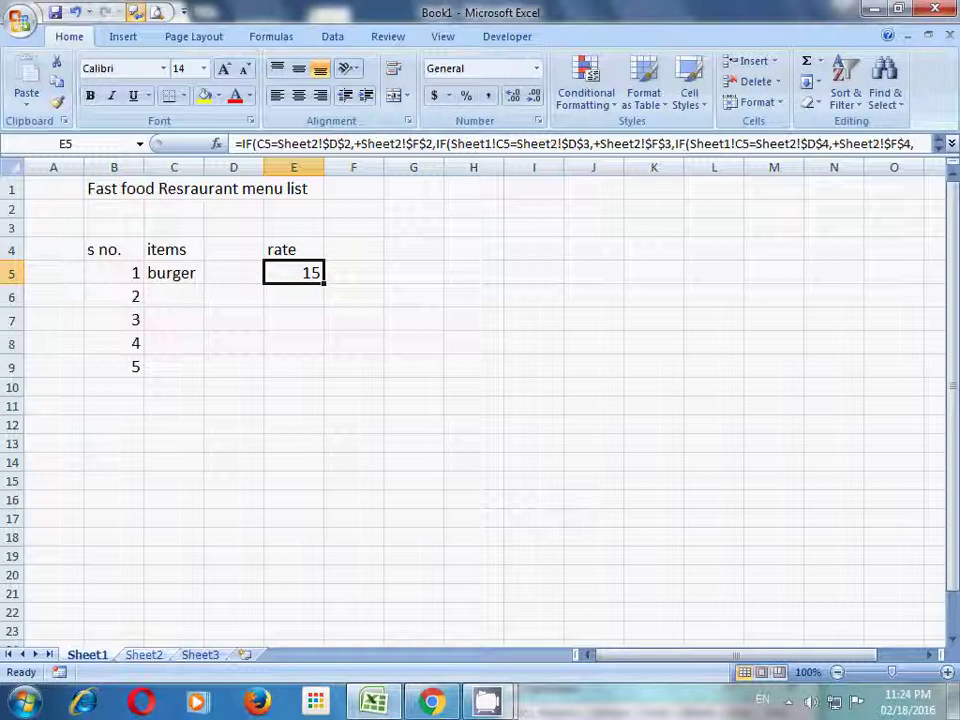
{"action": "key", "text": "ctrl+Page_Down"}
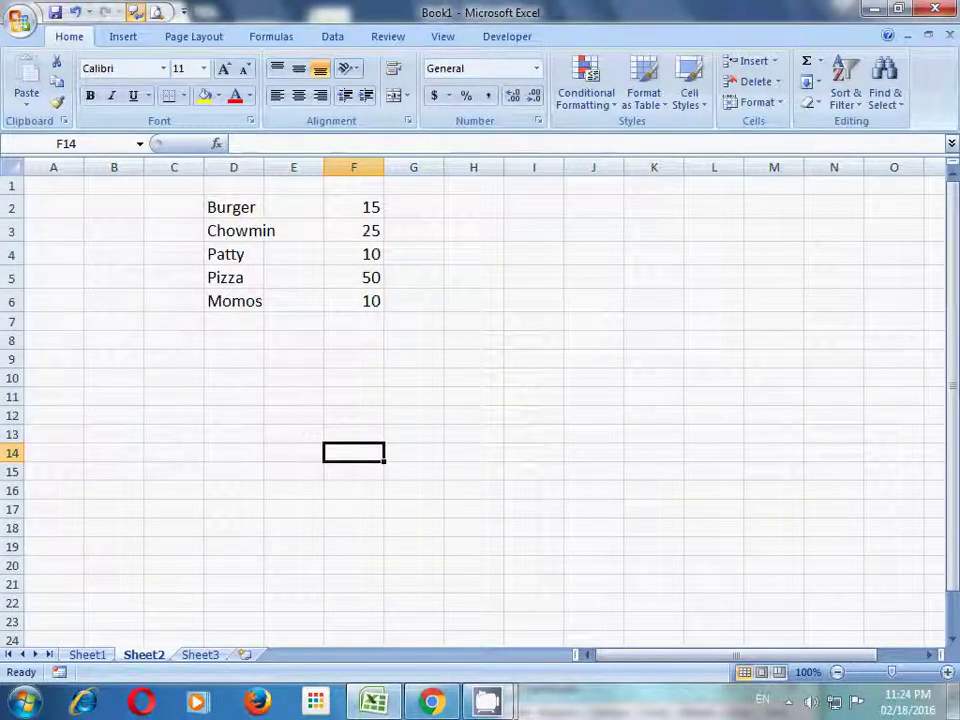
{"action": "key", "text": "ctrl+Page_Up"}
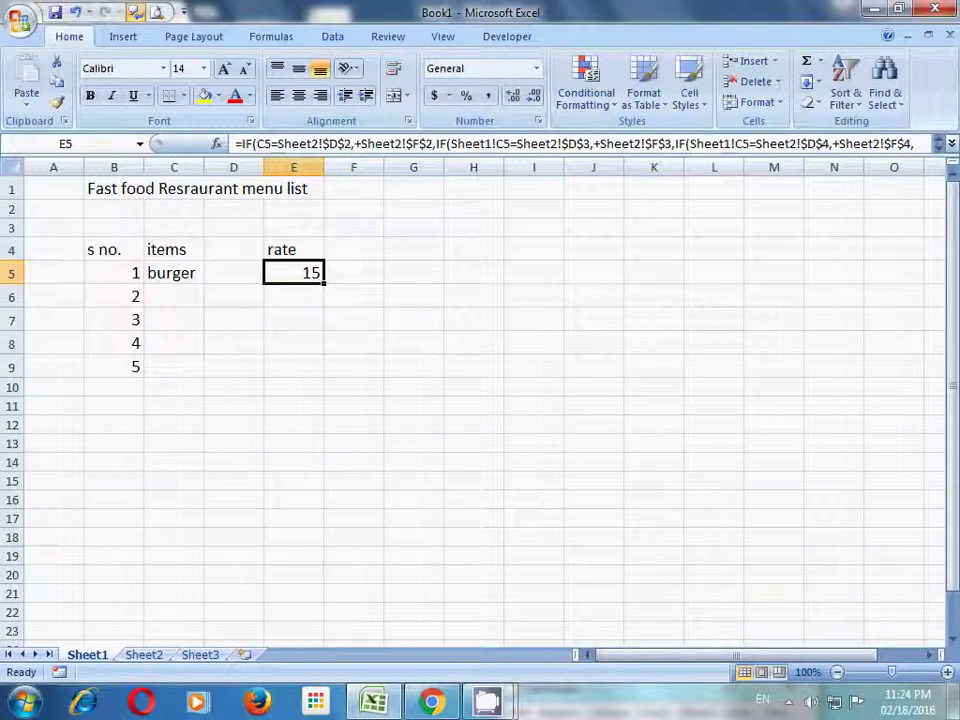
{"action": "left_click", "coordinate": [174, 296]}
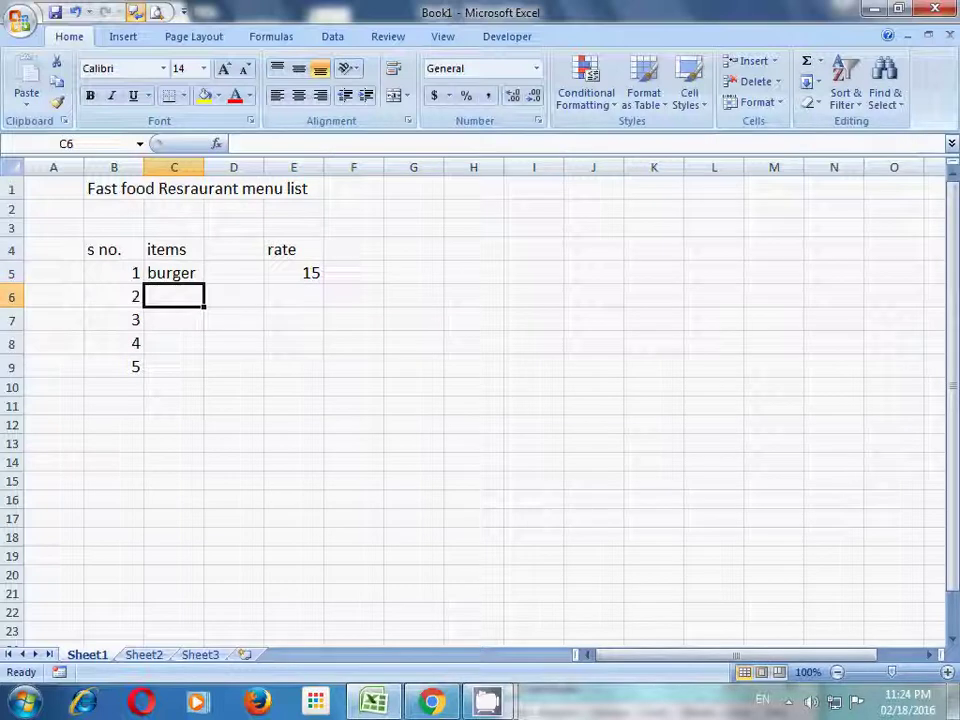
{"action": "left_click", "coordinate": [294, 273]}
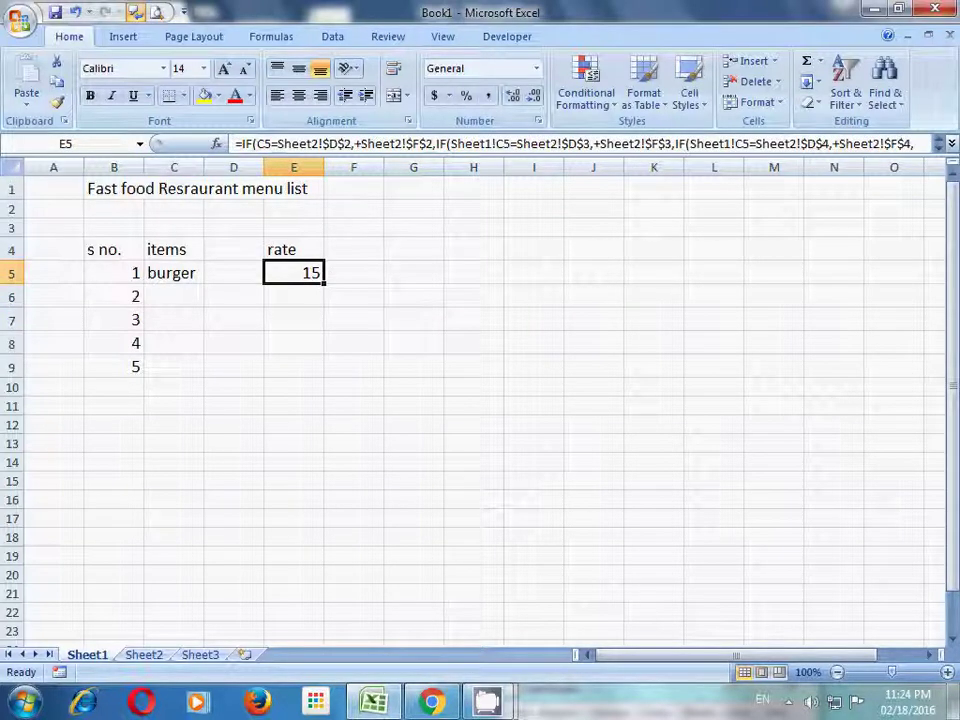
- Fill E5's rate formula down to E9, where the empty item rows show FALSE
{"action": "mouse_move", "coordinate": [300, 284]}
{"action": "left_mouse_down"}
{"action": "mouse_move", "coordinate": [334, 341]}
{"action": "mouse_move", "coordinate": [334, 294]}
{"action": "mouse_move", "coordinate": [324, 284]}
{"action": "mouse_move", "coordinate": [324, 352]}
{"action": "left_mouse_up"}
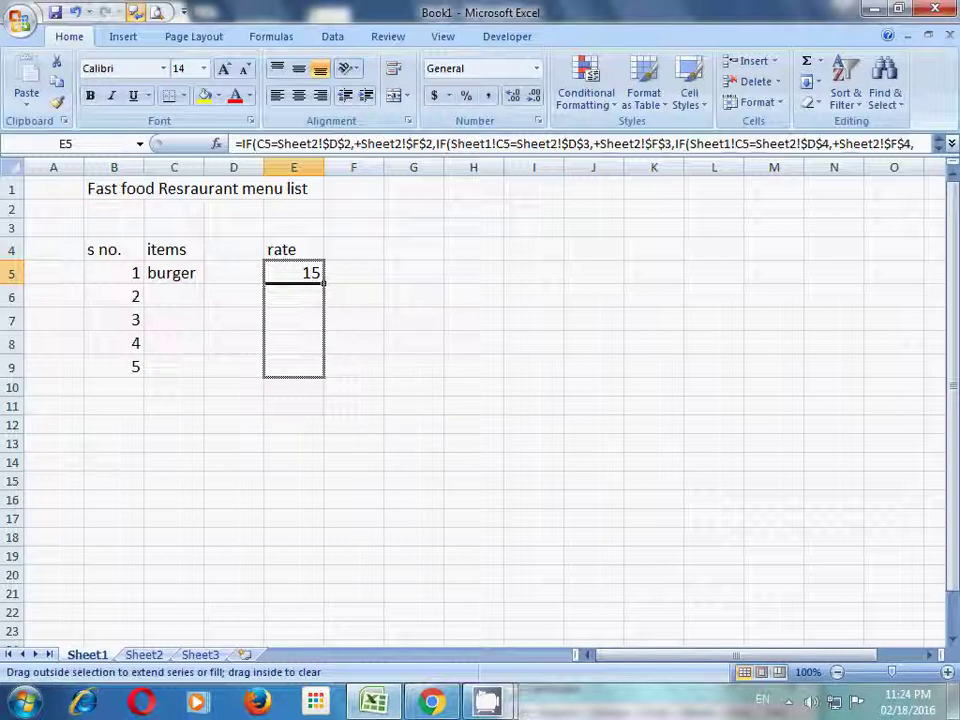
{"action": "left_click_drag", "start_coordinate": [324, 352], "coordinate": [324, 375]}
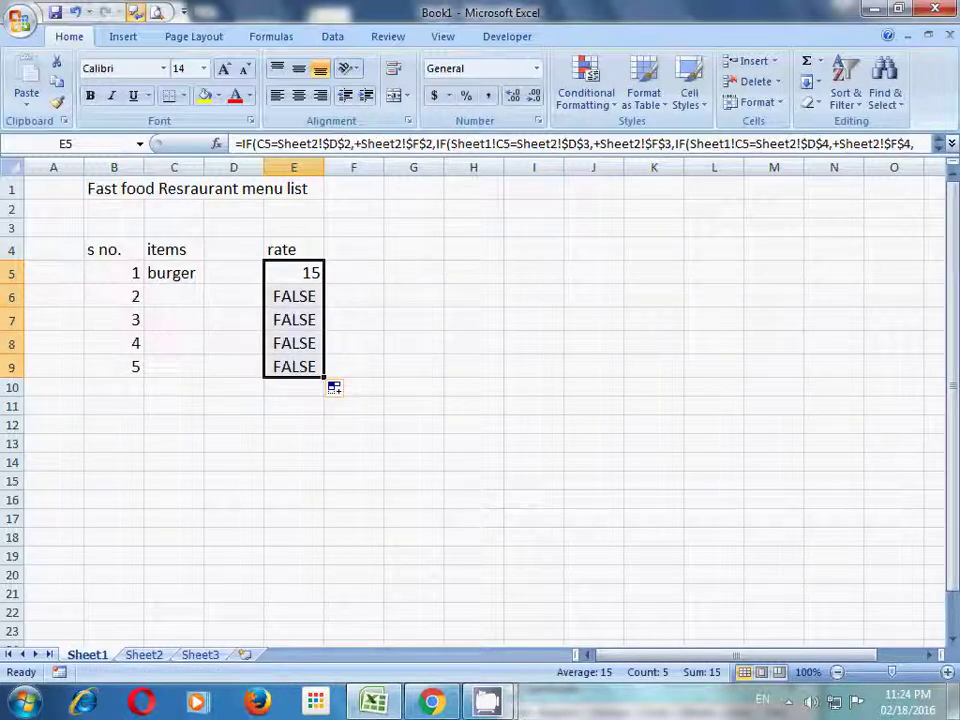
{"action": "left_click", "coordinate": [174, 296]}
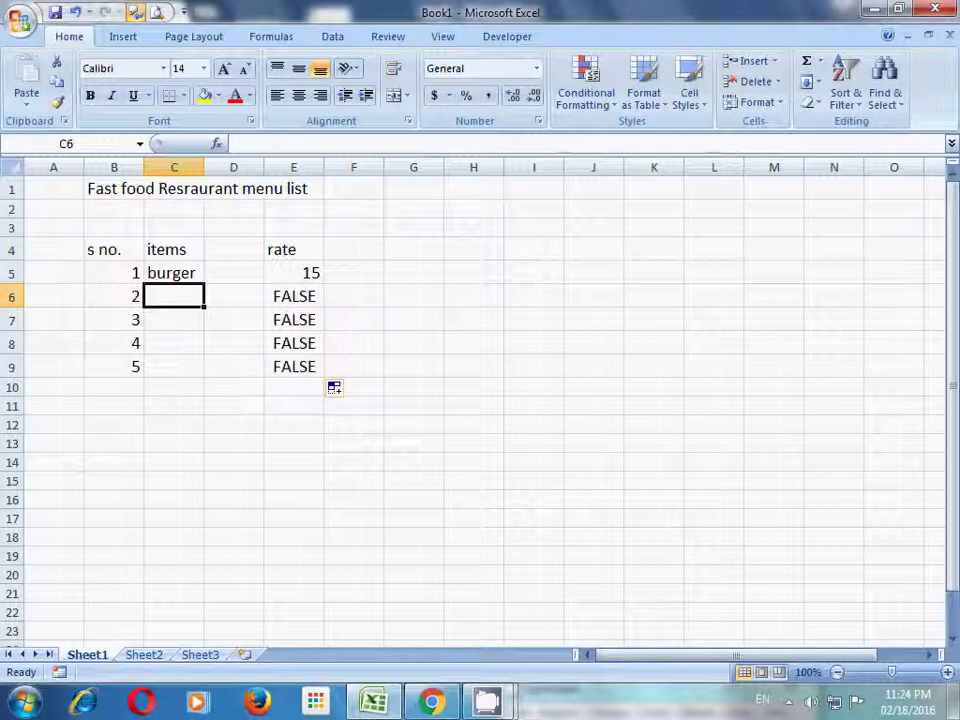
- Enter chowmin and patty as the second and third menu items in C6 and C7
{"action": "type", "text": "c"}
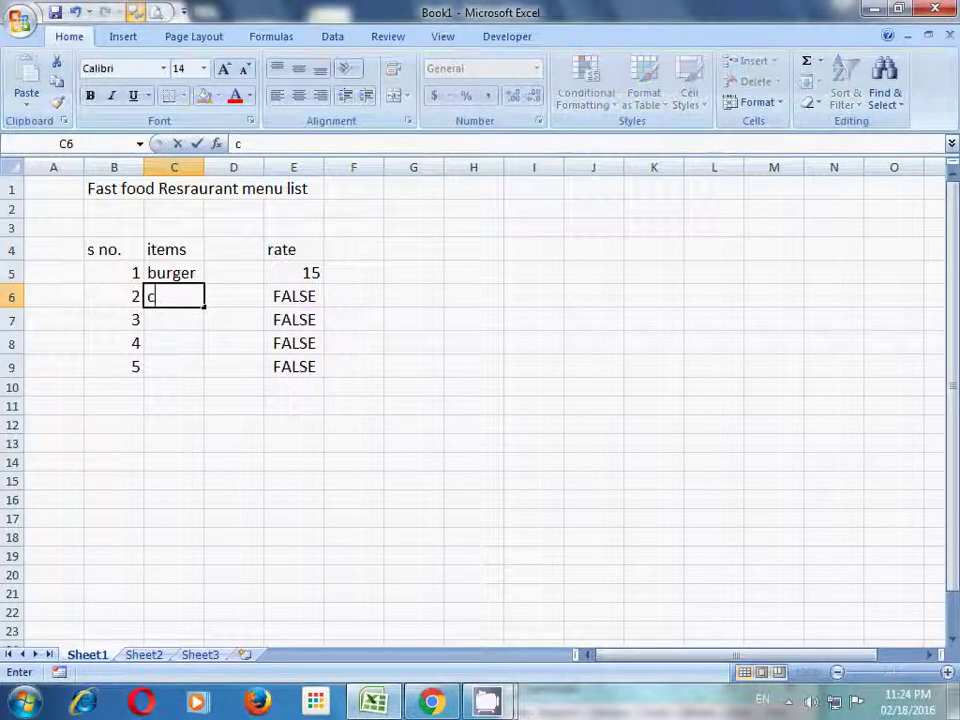
{"action": "type", "text": "h"}
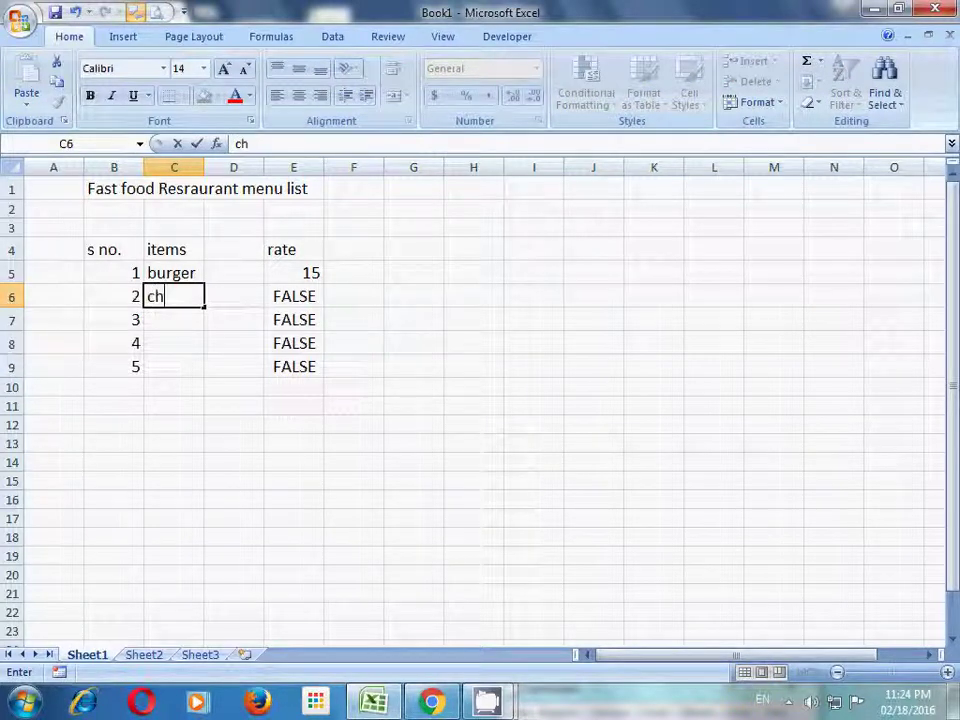
{"action": "type", "text": "ow"}
{"action": "type", "text": "ni"}
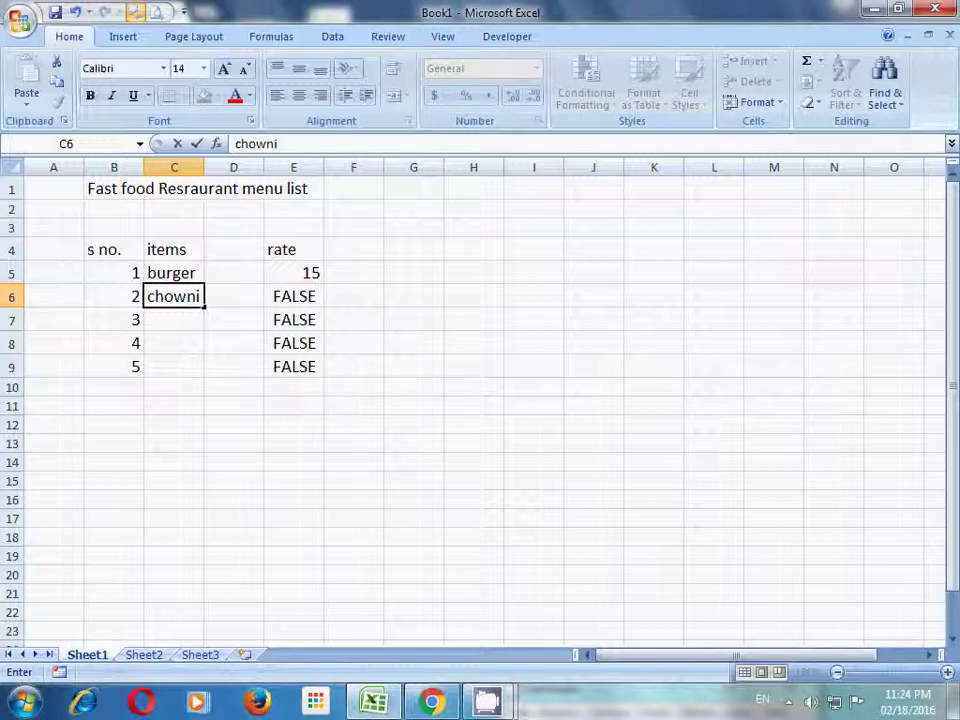
{"action": "key", "text": "BackSpace"}
{"action": "key", "text": "BackSpace"}
{"action": "type", "text": "ni"}
{"action": "type", "text": "b"}
{"action": "key", "text": "BackSpace"}
{"action": "key", "text": "BackSpace"}
{"action": "key", "text": "BackSpace"}
{"action": "type", "text": "min"}
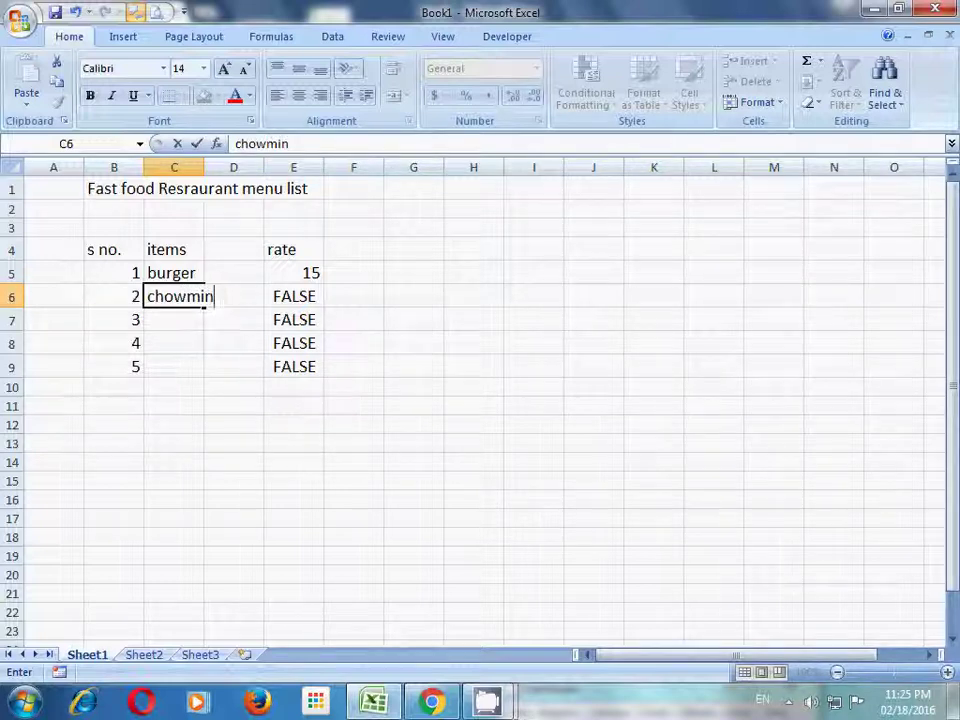
{"action": "key", "text": "Return"}
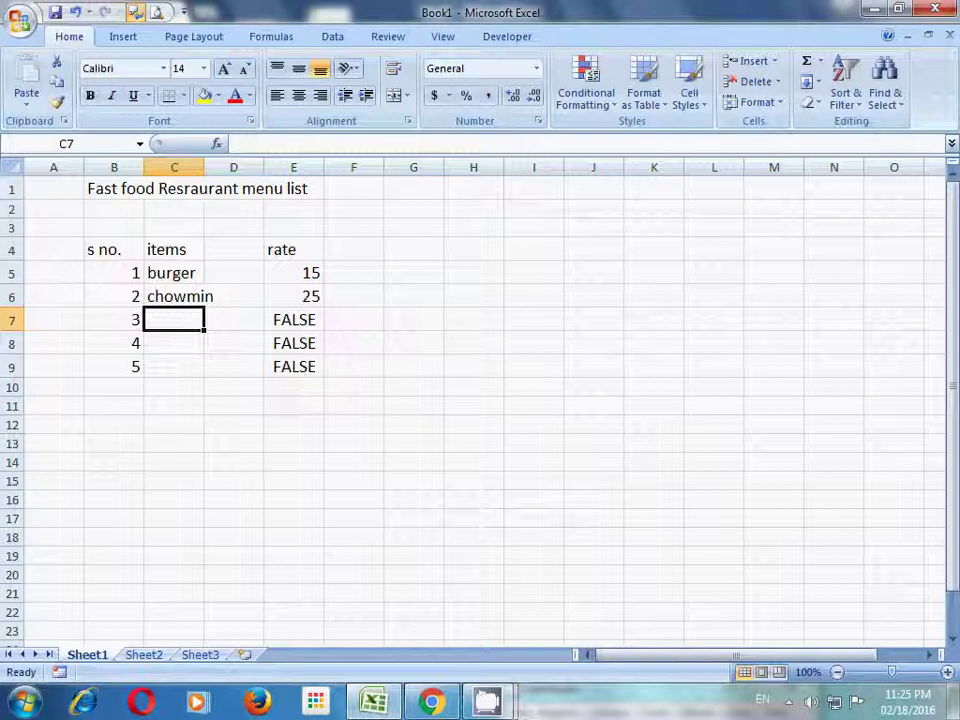
{"action": "type", "text": "p"}
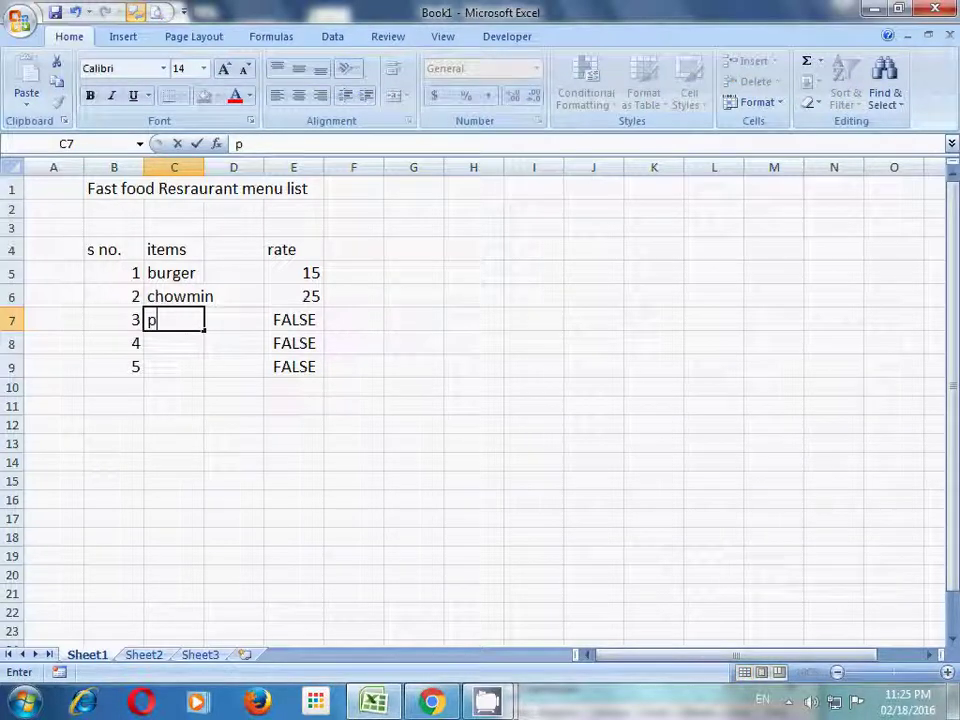
{"action": "type", "text": "a"}
{"action": "type", "text": "tty"}
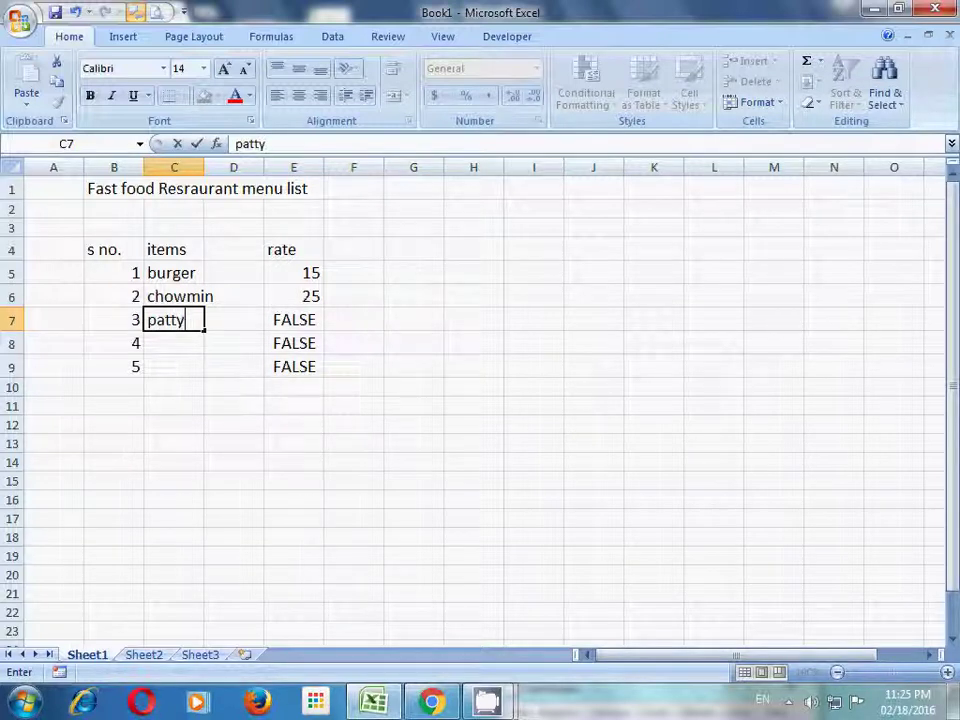
{"action": "key", "text": "Return"}
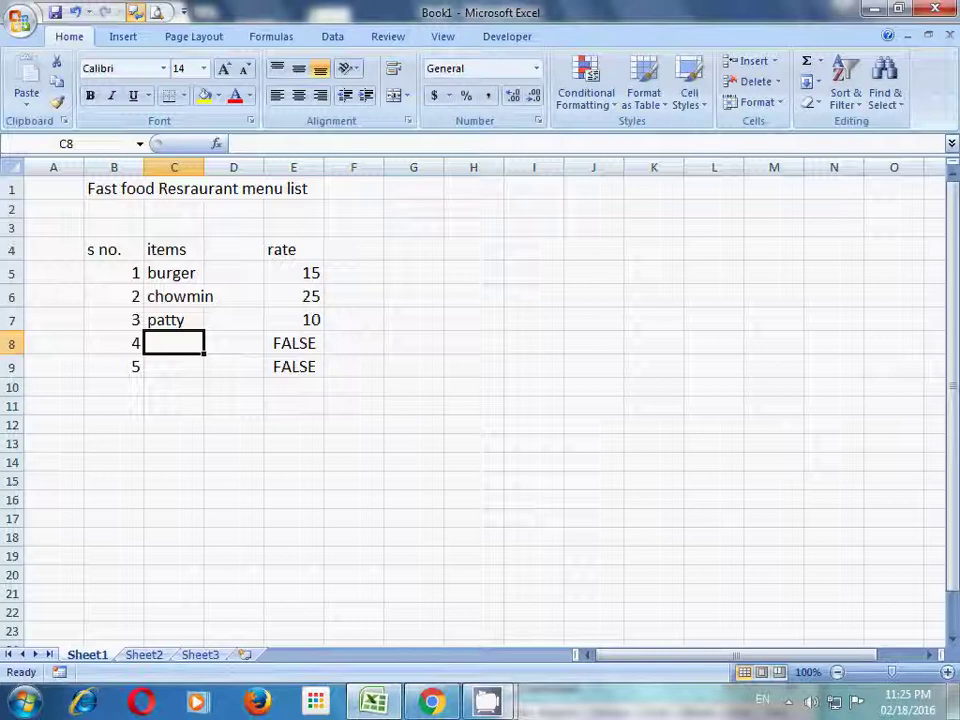
- Enter pizza in C8 and momos in C9, giving rates of 50 and 10
{"action": "type", "text": "p"}
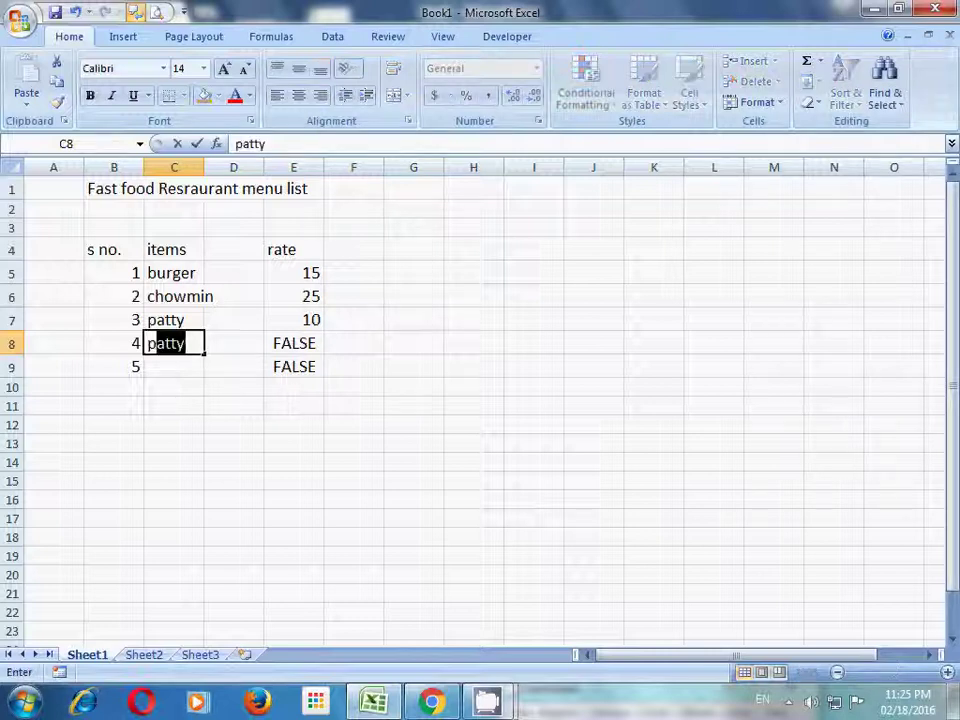
{"action": "type", "text": "iz"}
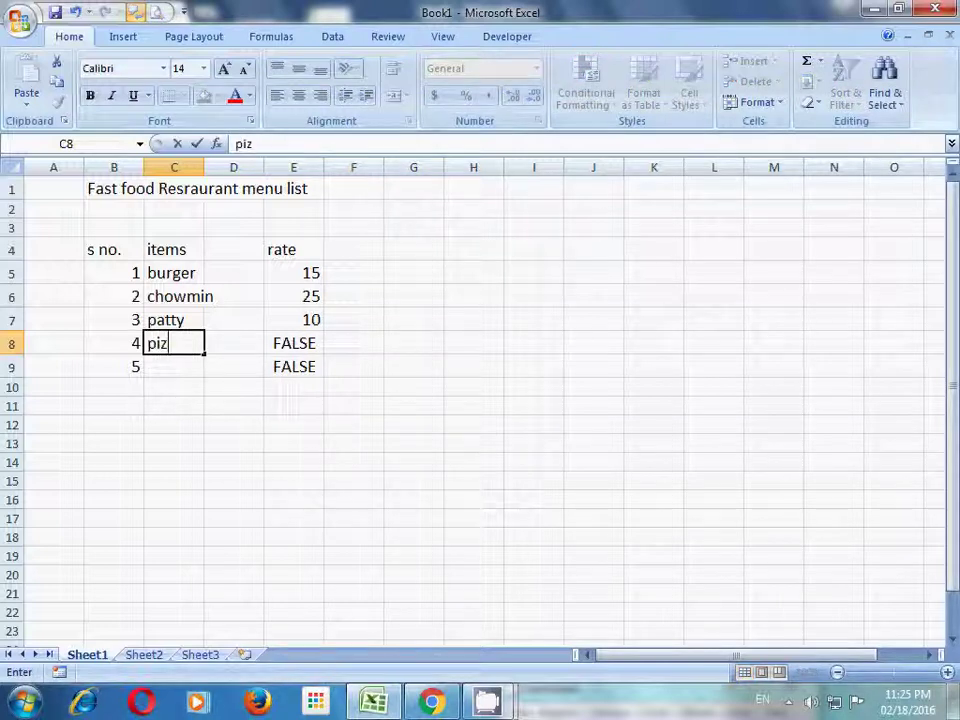
{"action": "type", "text": "za"}
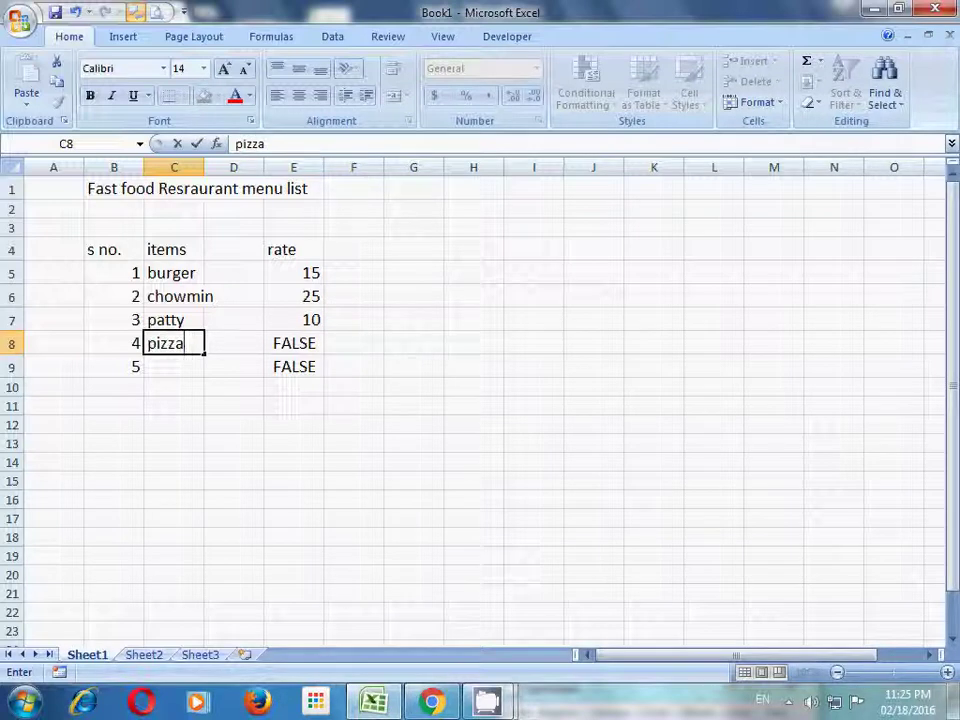
{"action": "key", "text": "Return"}
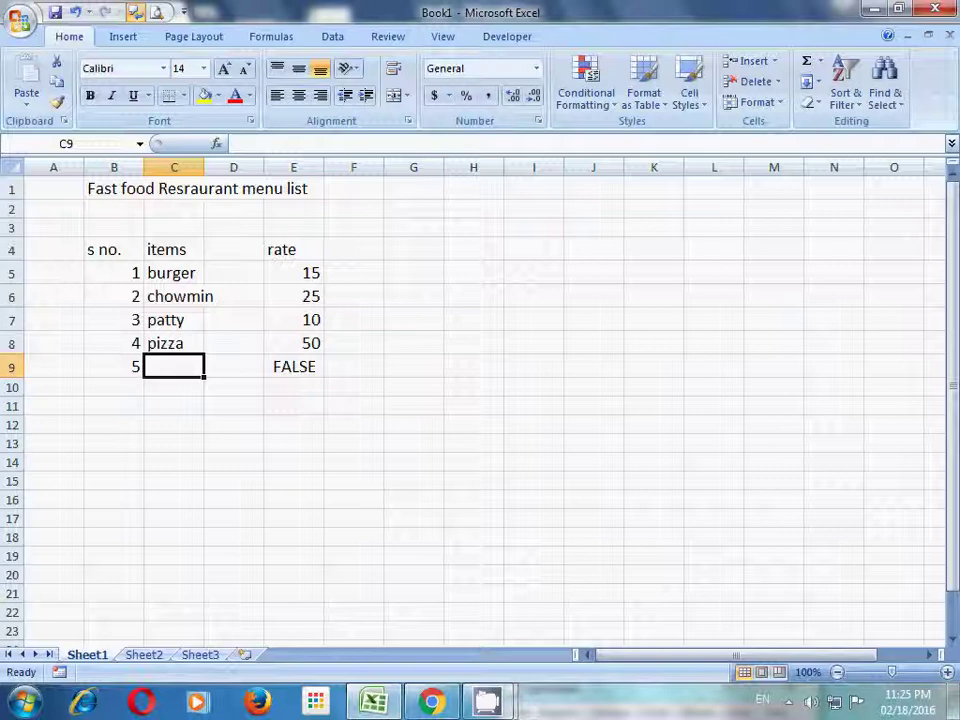
{"action": "type", "text": "mom"}
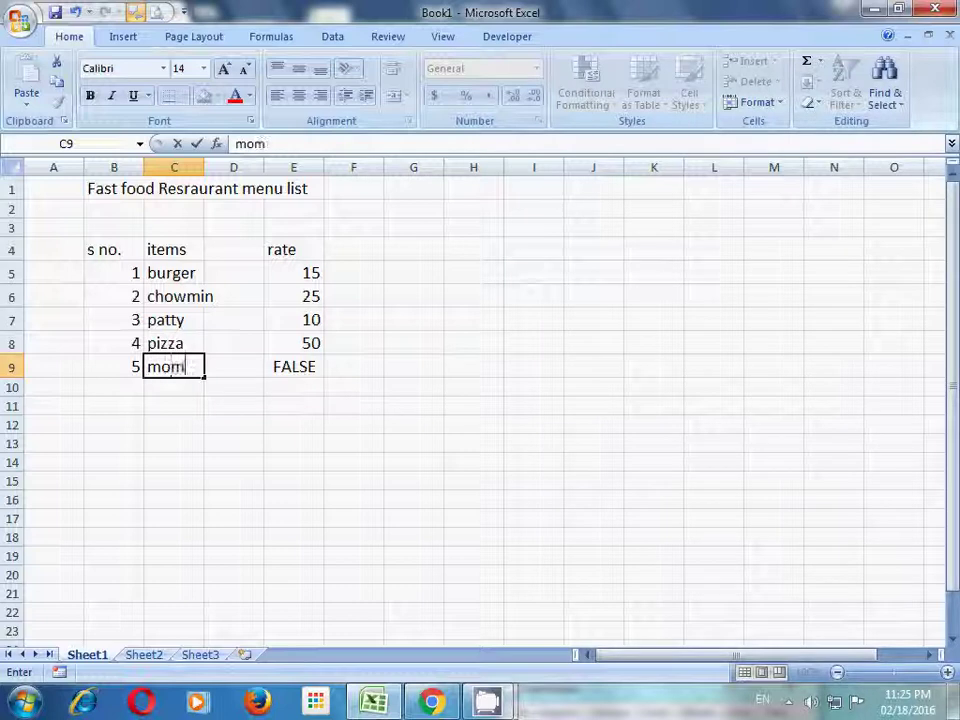
{"action": "type", "text": "os"}
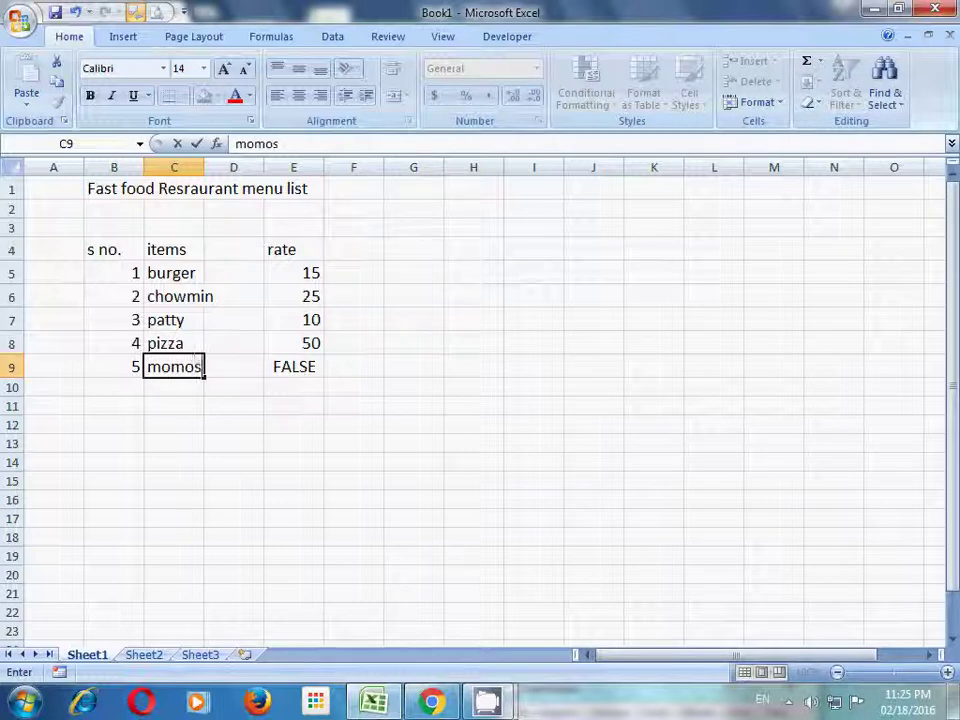
{"action": "key", "text": "Return"}
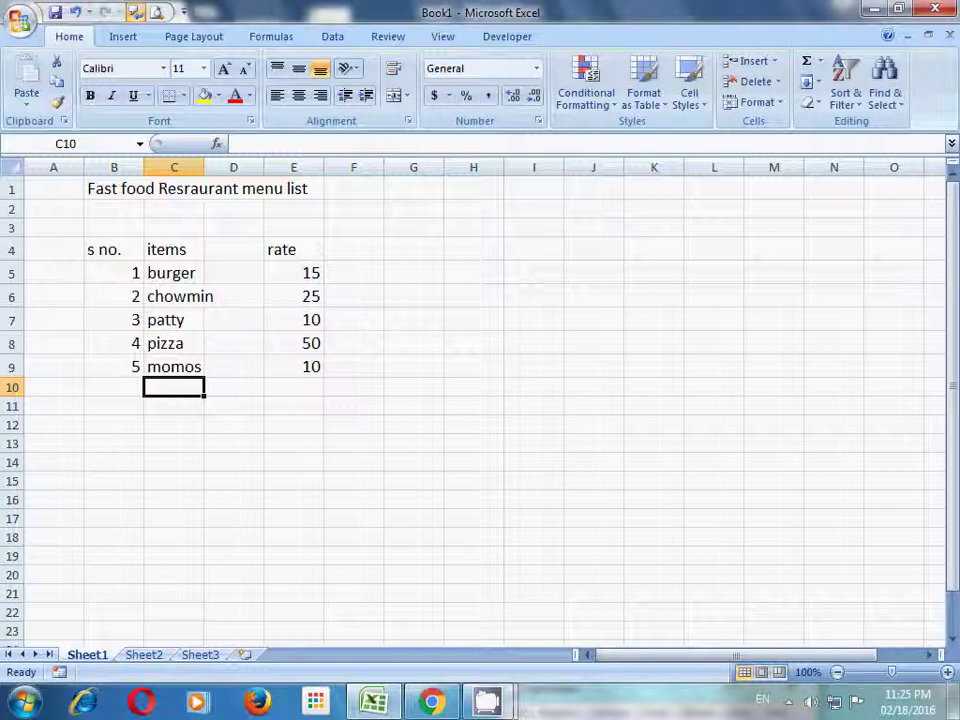
{"action": "left_click", "coordinate": [174, 273]}
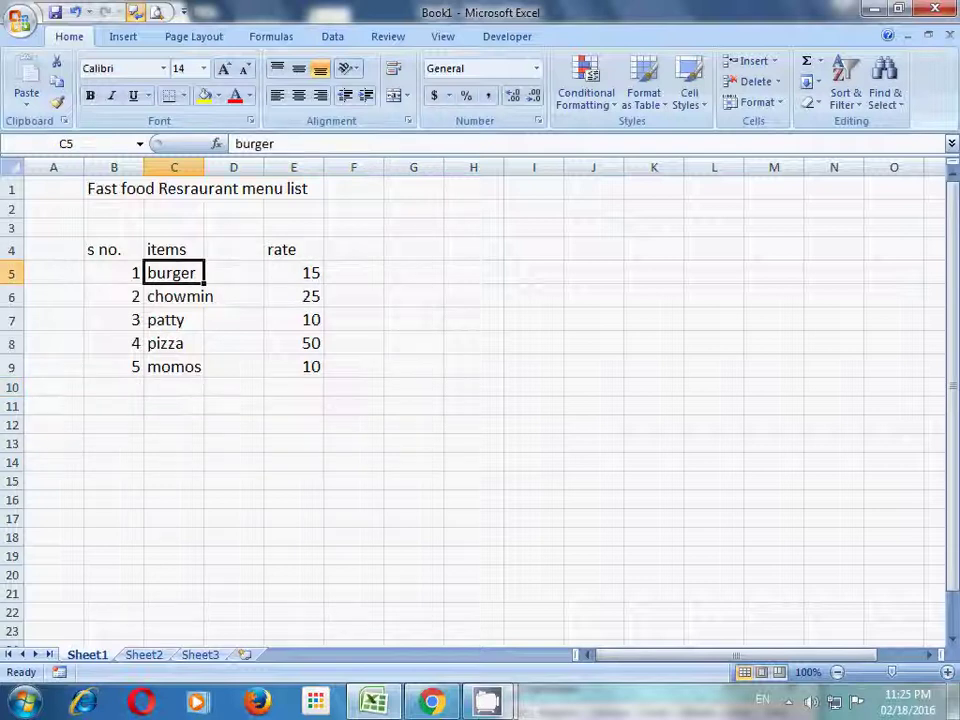
- Overwrite C5:C9 with momos, pizza, chowmin, burger, patty so rates read 10, 50, 25, 15, 10
{"action": "type", "text": "mo"}
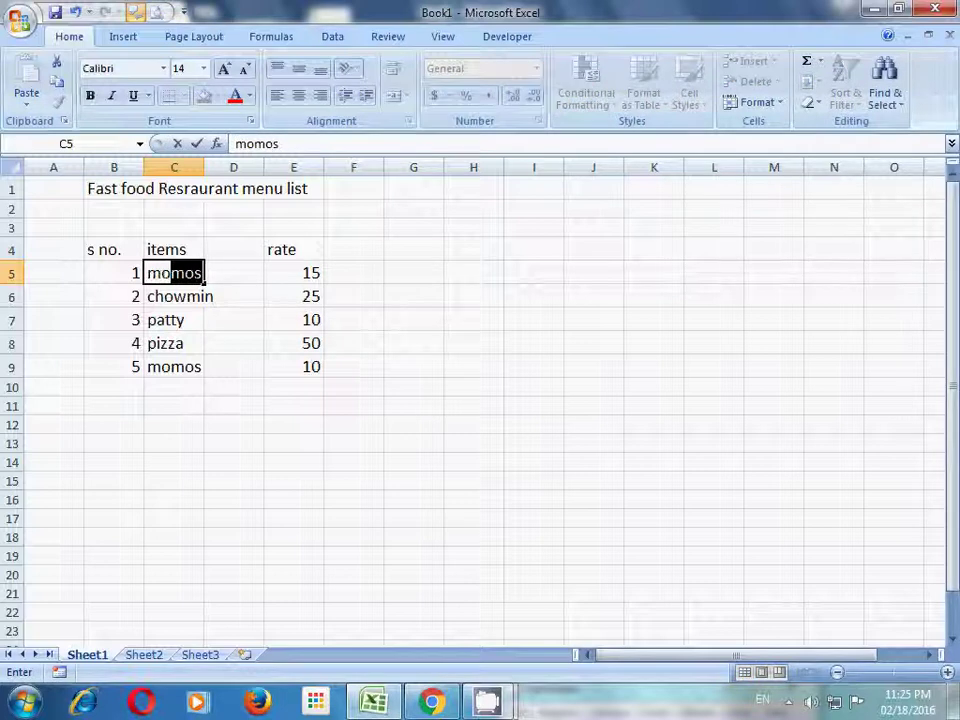
{"action": "type", "text": "mos"}
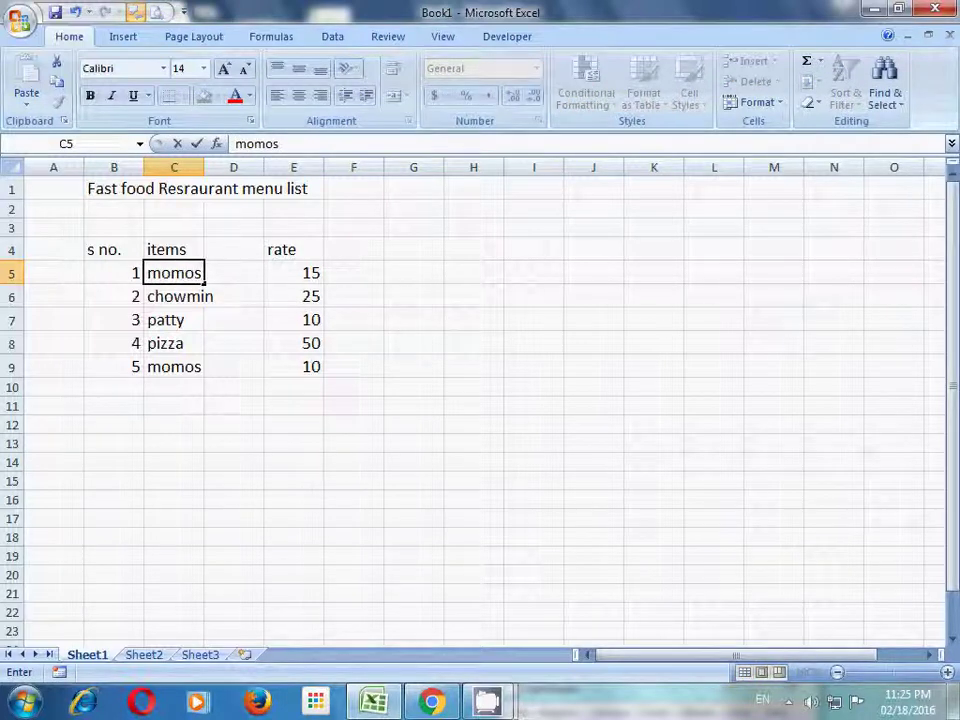
{"action": "key", "text": "Return"}
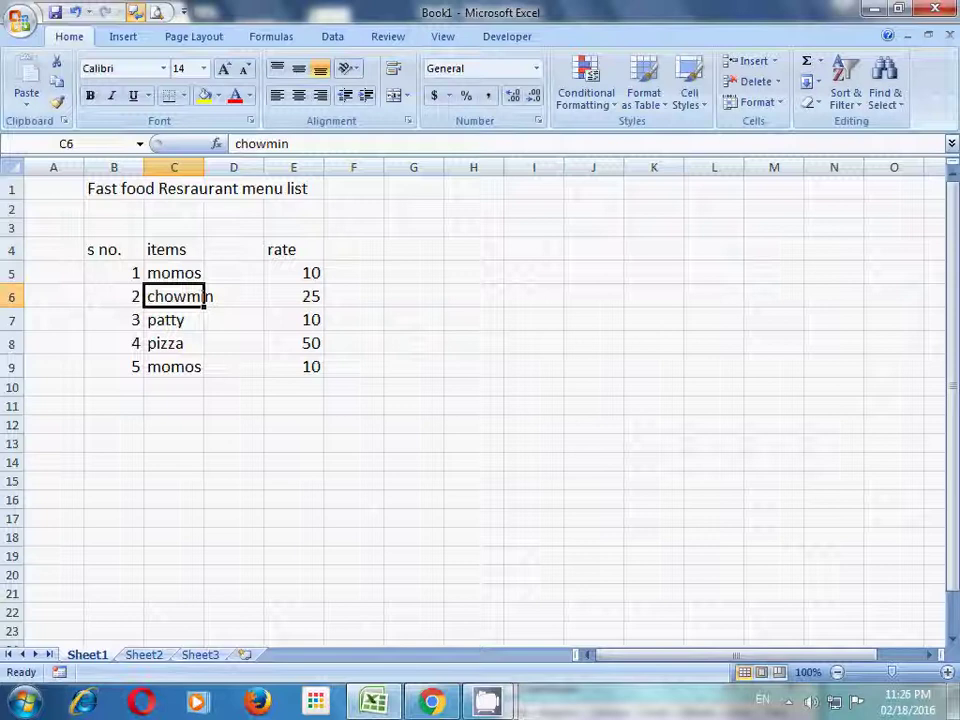
{"action": "type", "text": "p"}
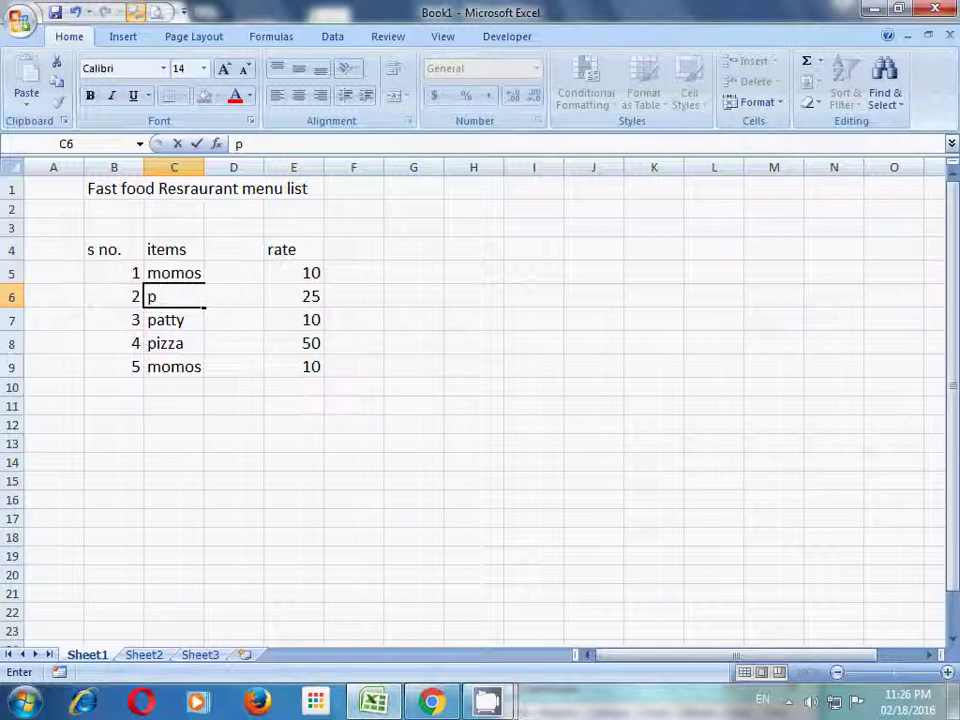
{"action": "type", "text": "izz"}
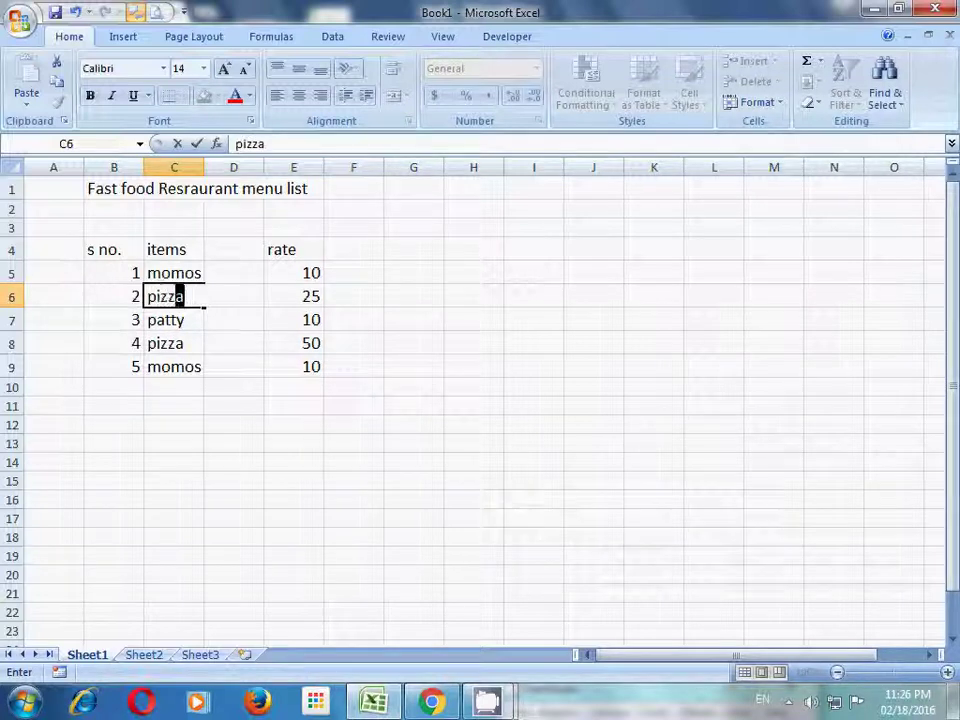
{"action": "type", "text": "a"}
{"action": "key", "text": "Return"}
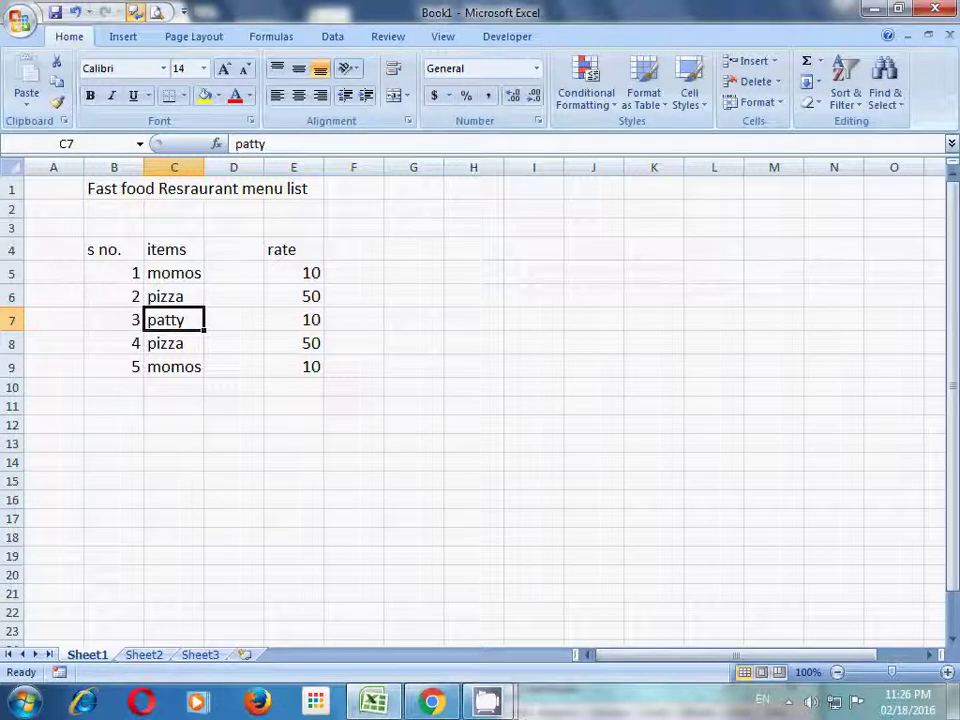
{"action": "type", "text": "ch"}
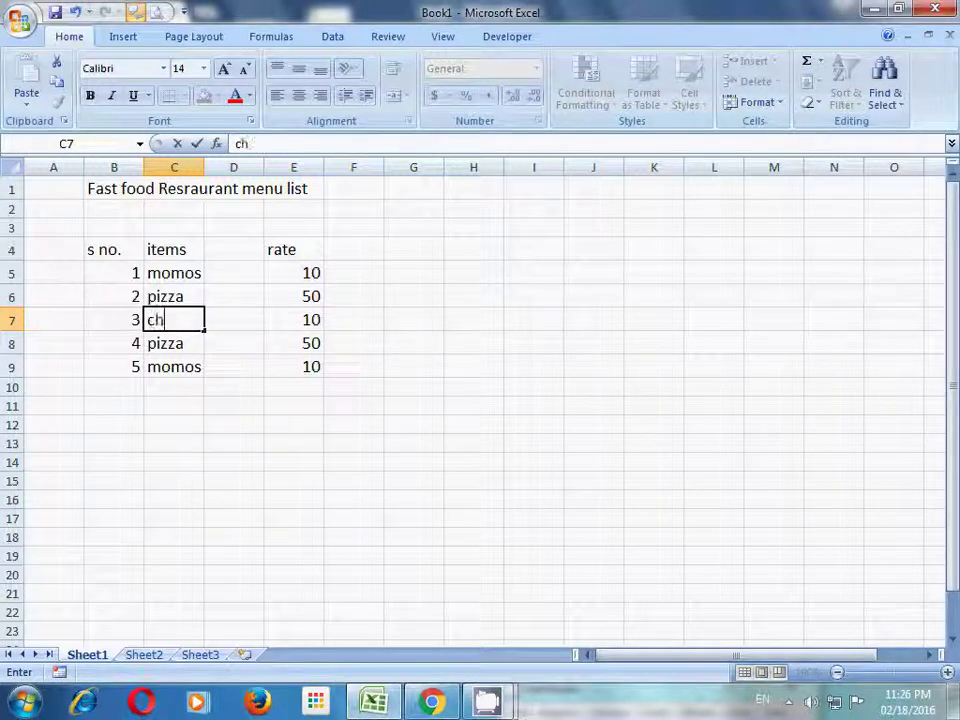
{"action": "type", "text": "o"}
{"action": "type", "text": "wmin"}
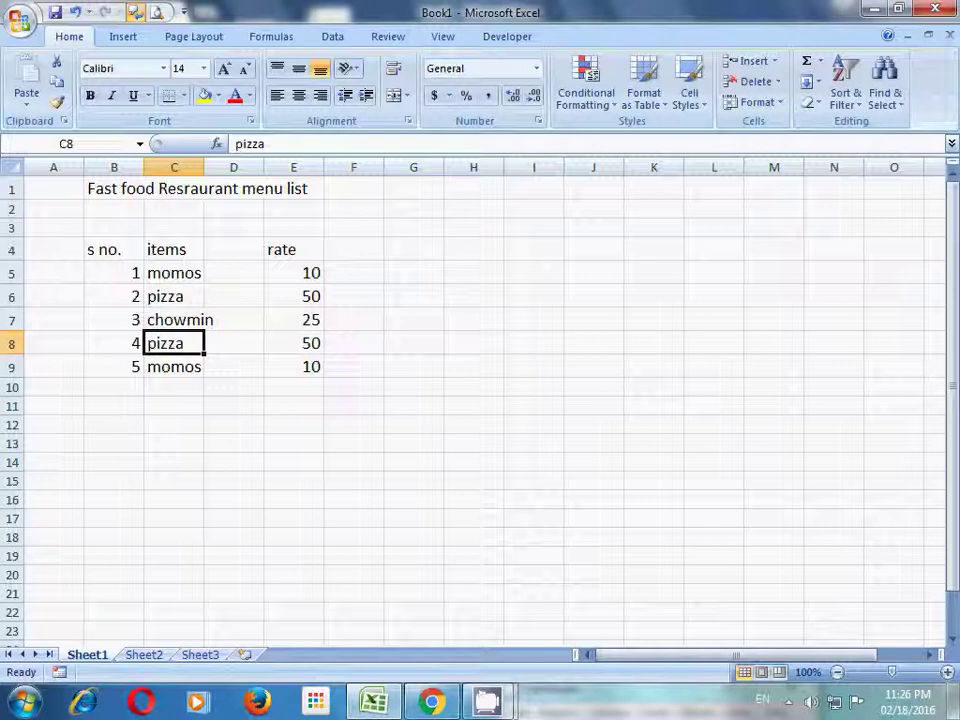
{"action": "type", "text": "b"}
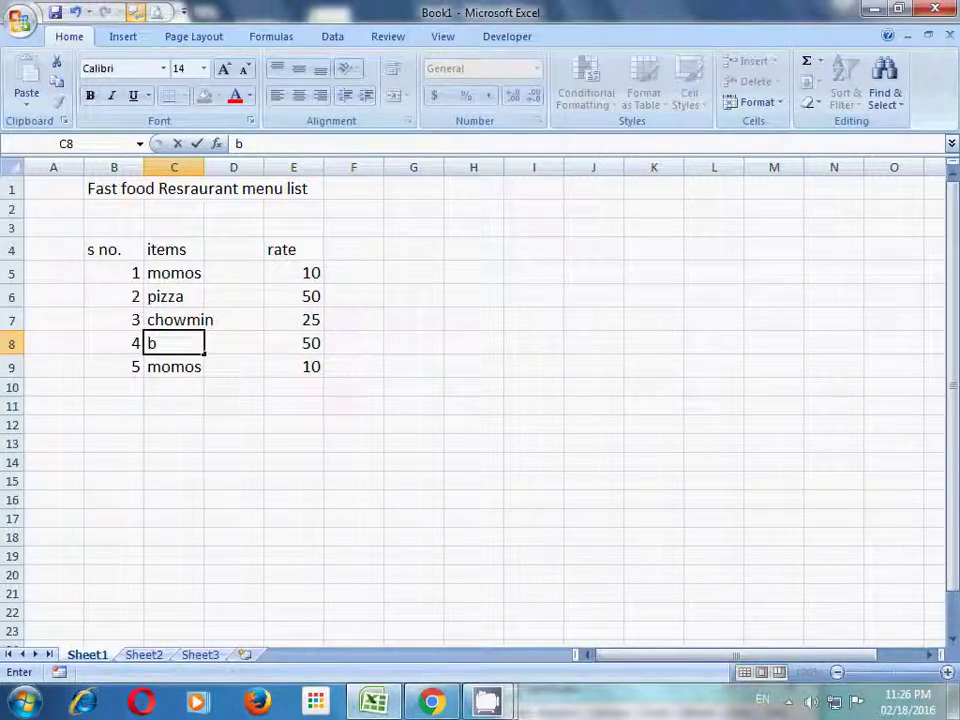
{"action": "type", "text": "ur"}
{"action": "type", "text": "ger"}
{"action": "key", "text": "Return"}
{"action": "type", "text": "15"}
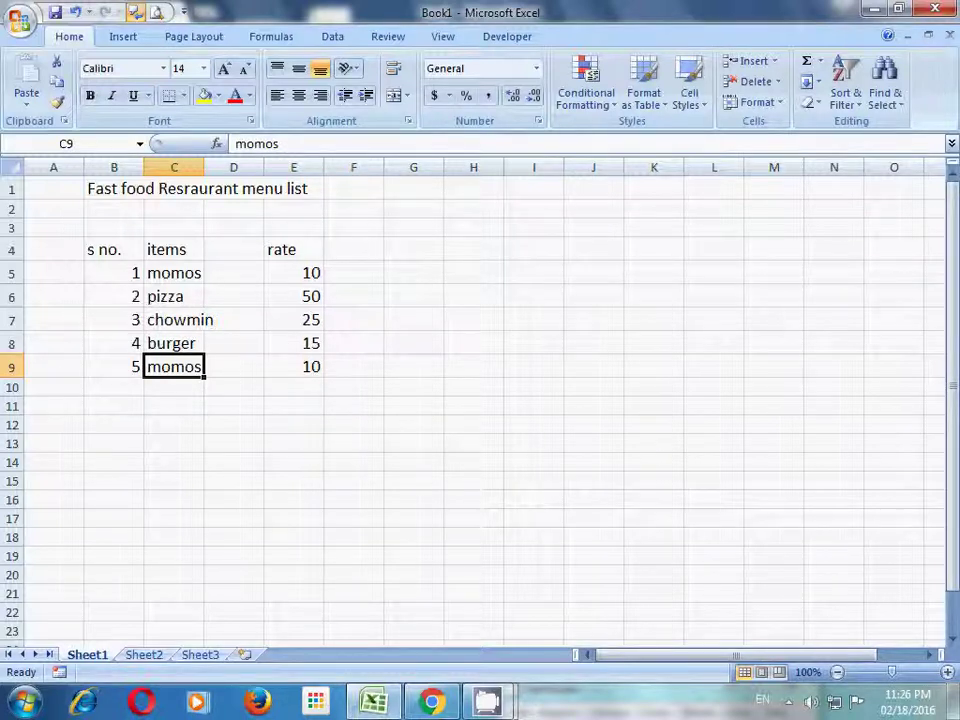
{"action": "type", "text": "p"}
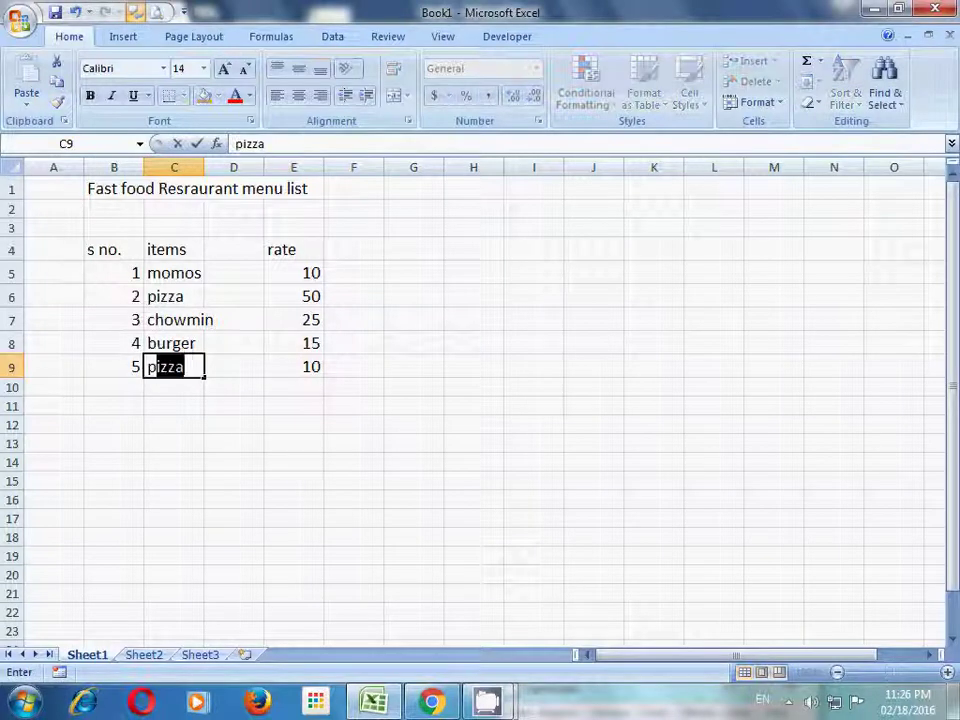
{"action": "type", "text": "att"}
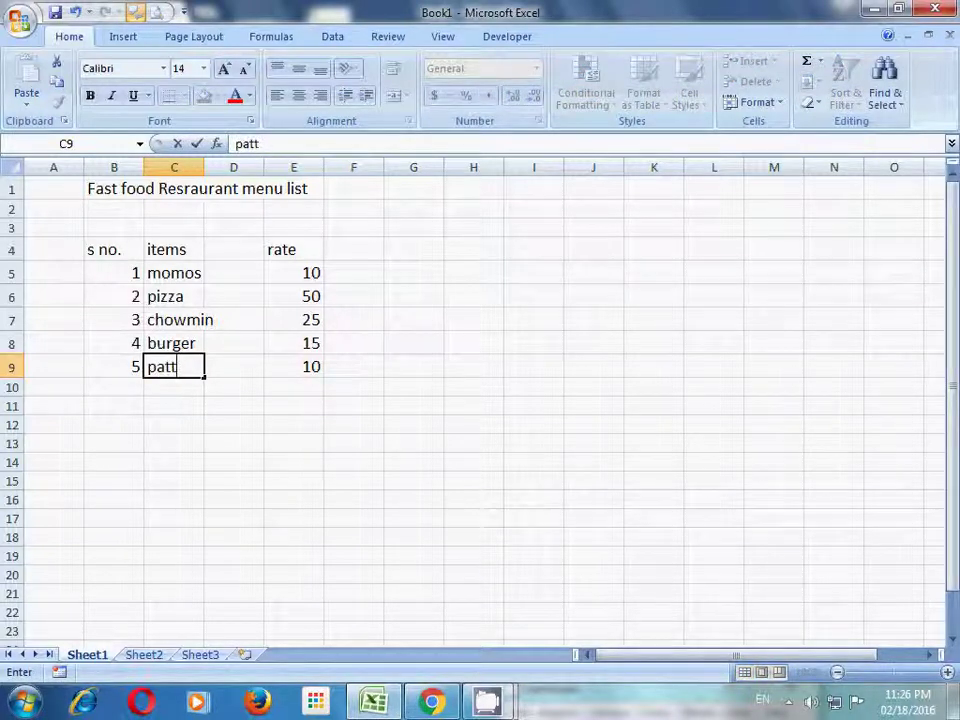
{"action": "type", "text": "y"}
{"action": "key", "text": "Return"}
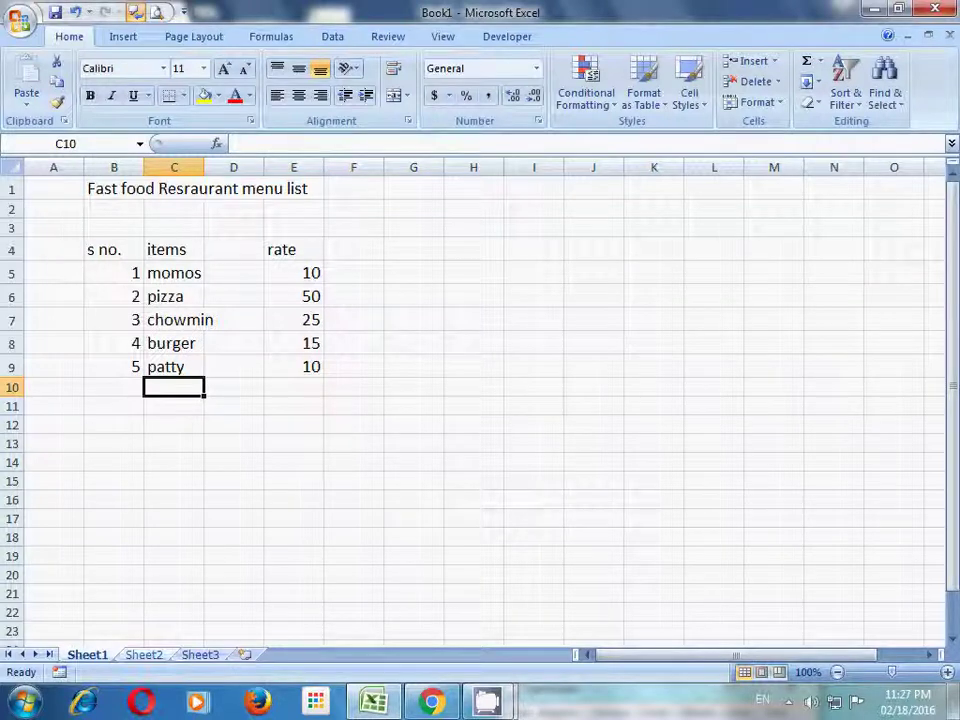
{"action": "key", "text": "ctrl+Page_Down"}
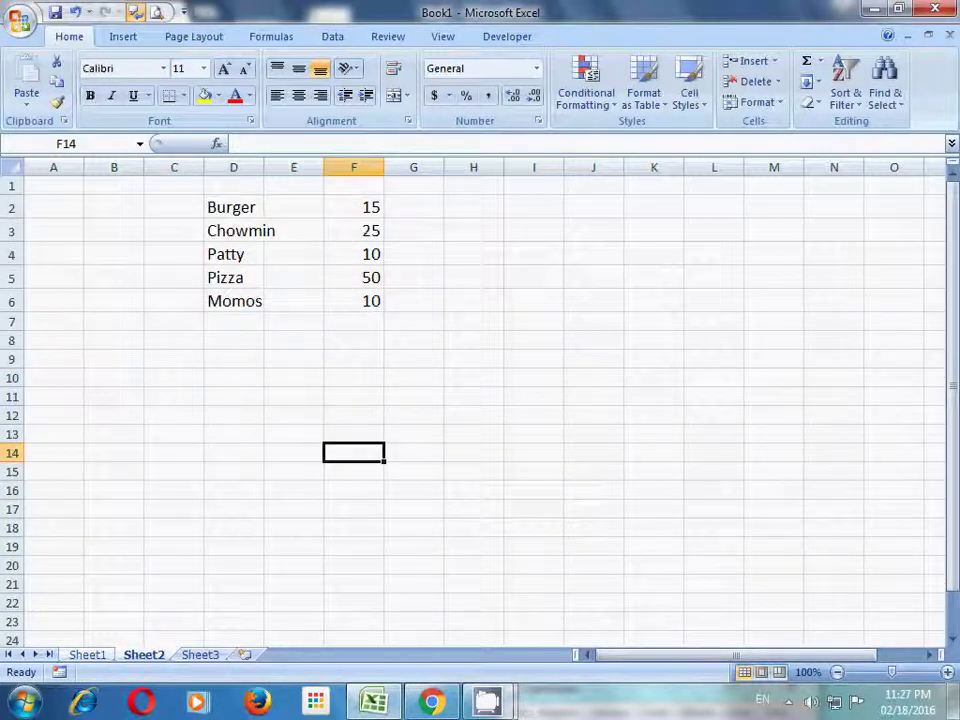
{"action": "key", "text": "ctrl+Page_Up"}
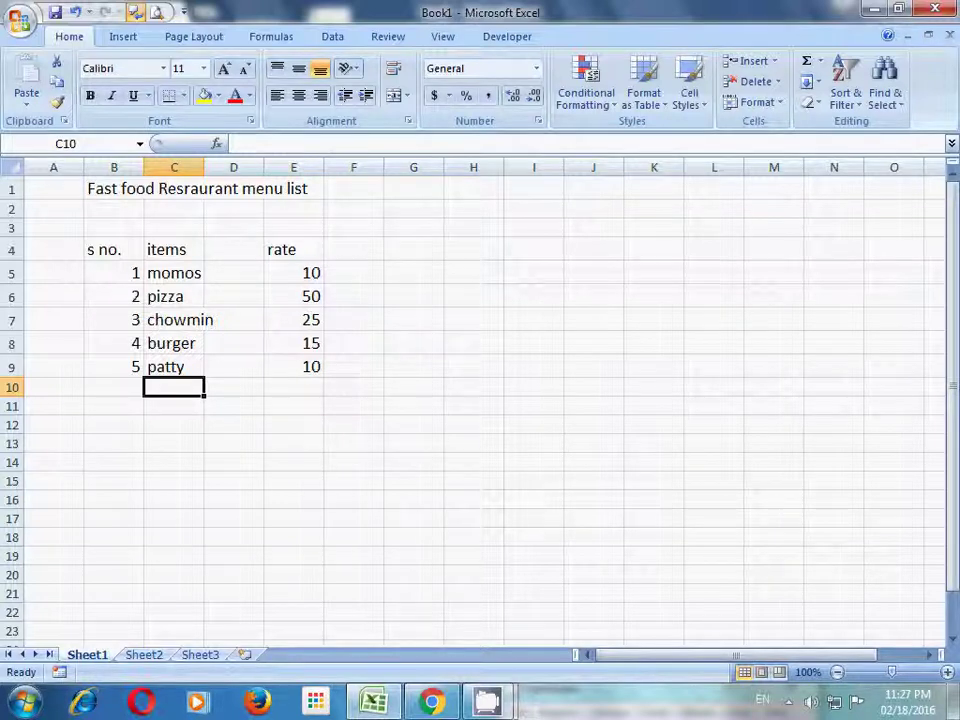
{"action": "left_click", "coordinate": [294, 273]}
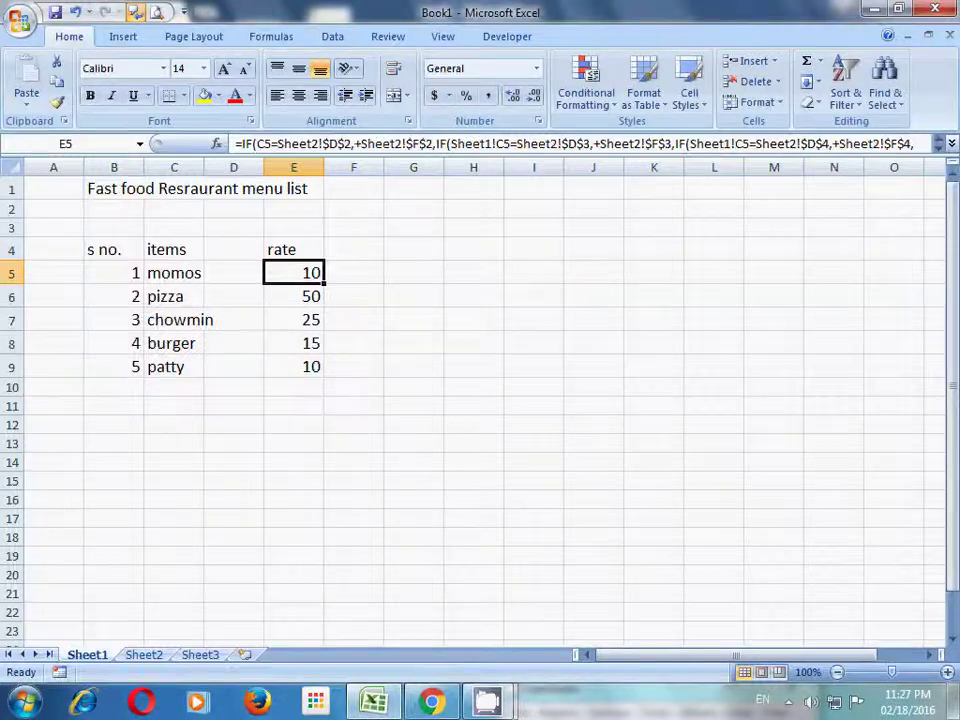
{"action": "key", "text": "F2"}
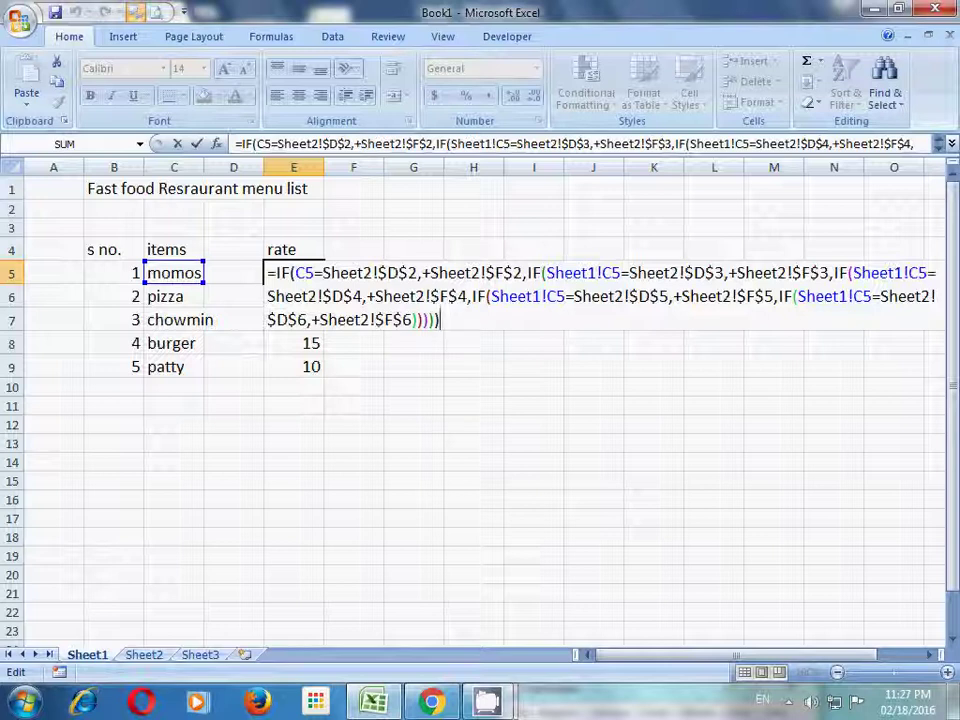
{"action": "key", "text": "Return"}
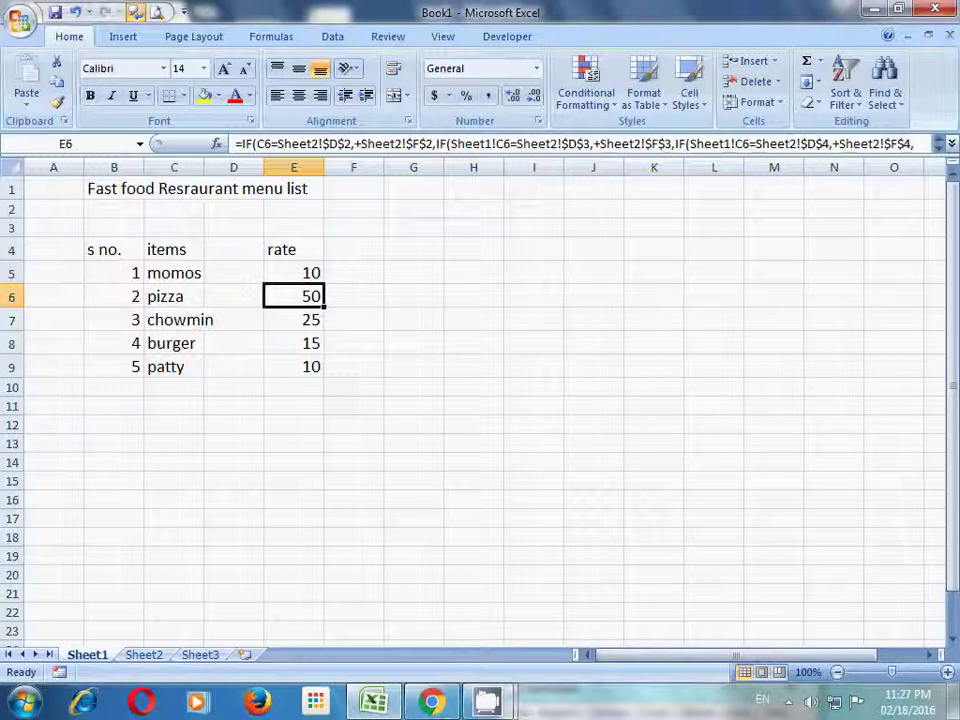